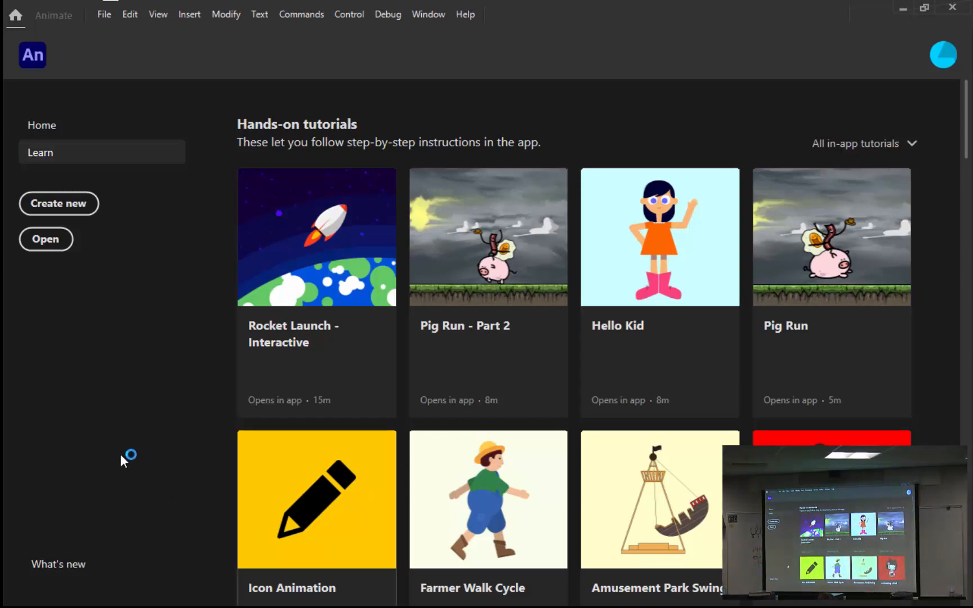
Create a Full HD 1920 × 1080 ActionScript 3.0 document at 24 fps and choose the Essentials workspace.
click(69, 208)
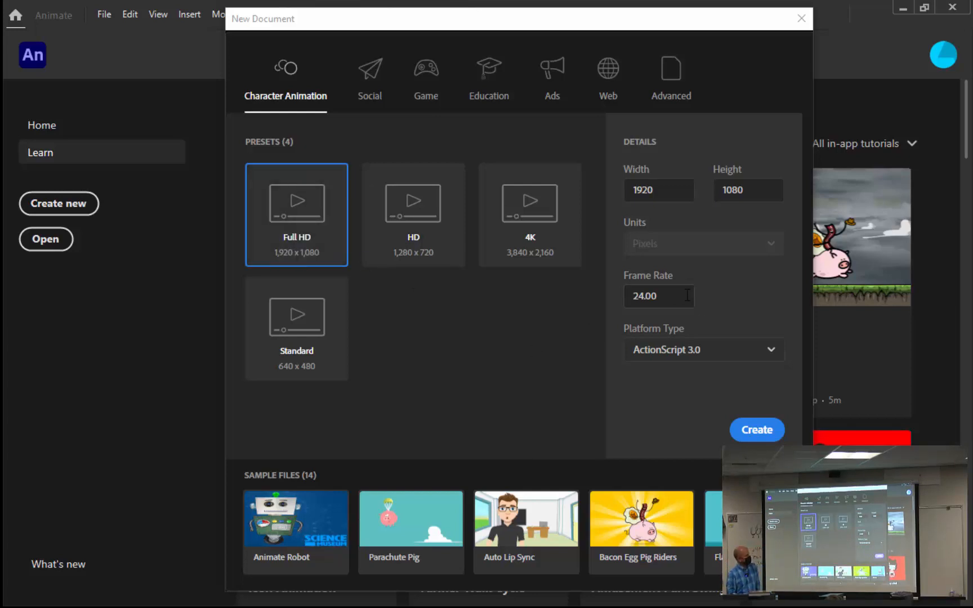
drag(675, 296, 643, 296)
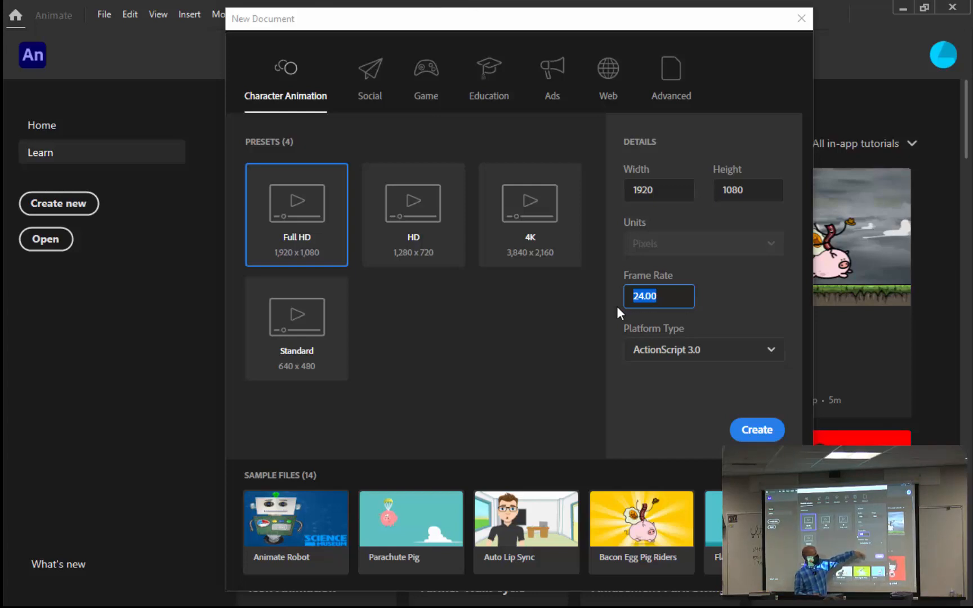
click(756, 440)
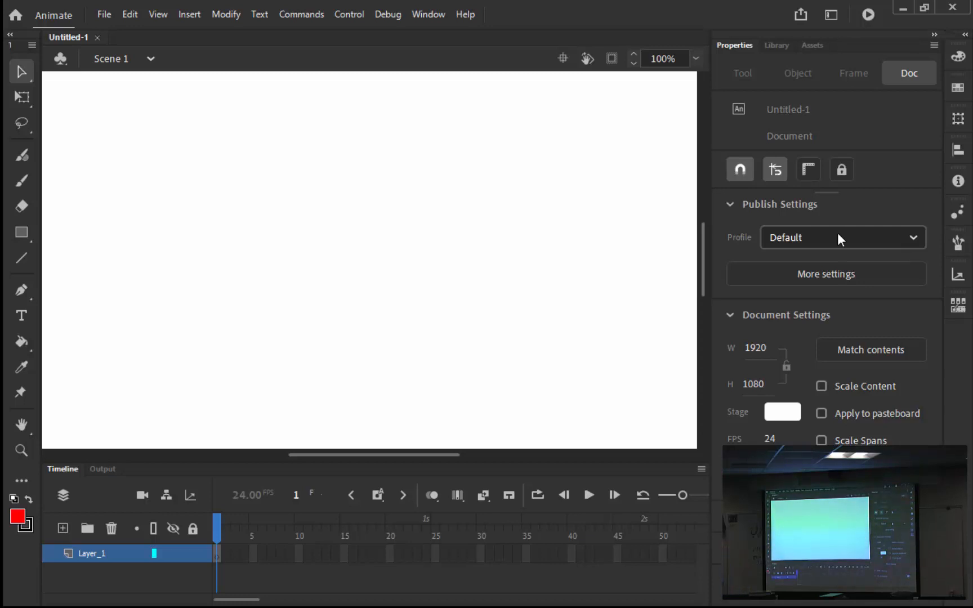
click(831, 16)
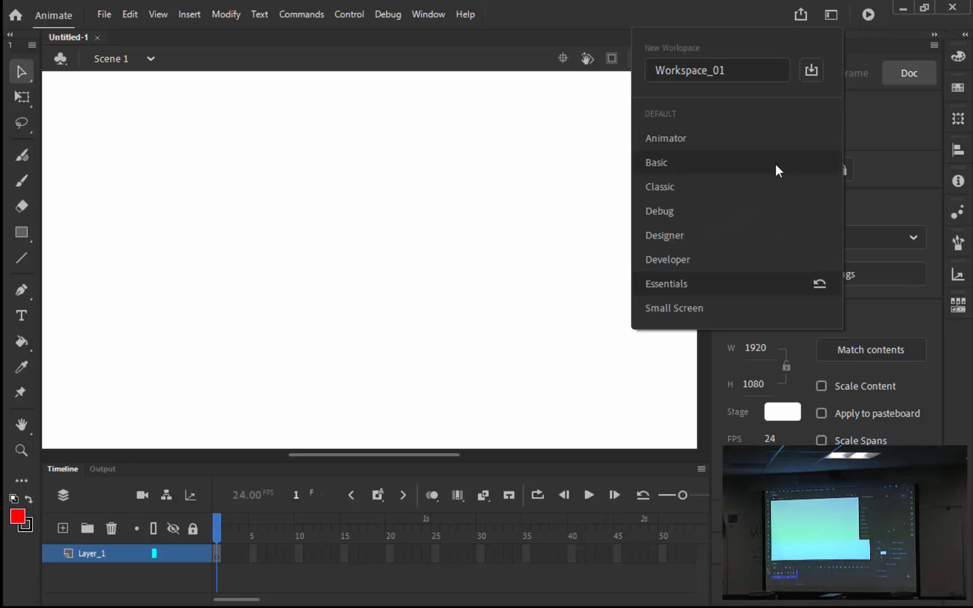
click(745, 281)
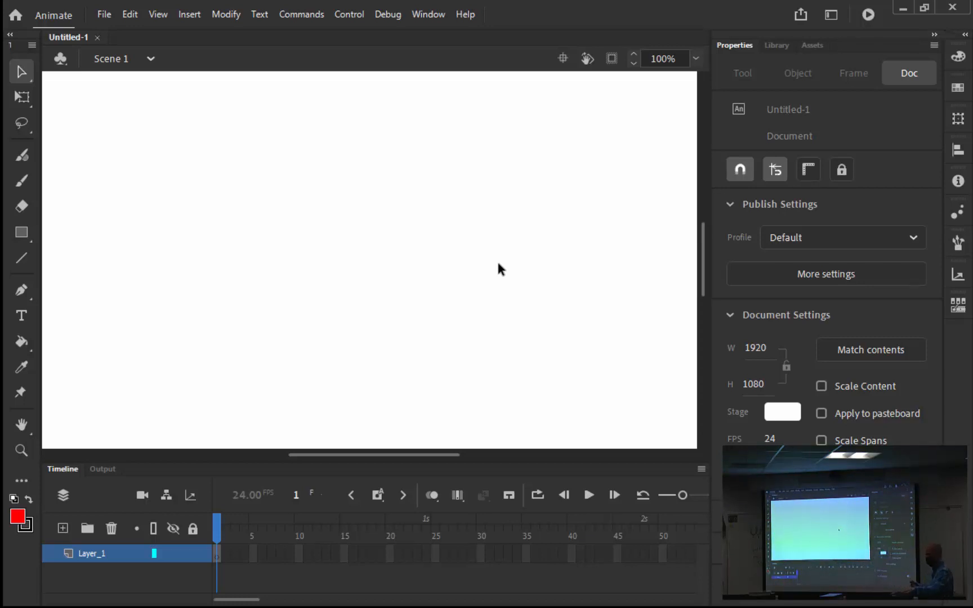
Rename the document's only layer as Background.
key(ctrl+minus)
key(ctrl+minus)
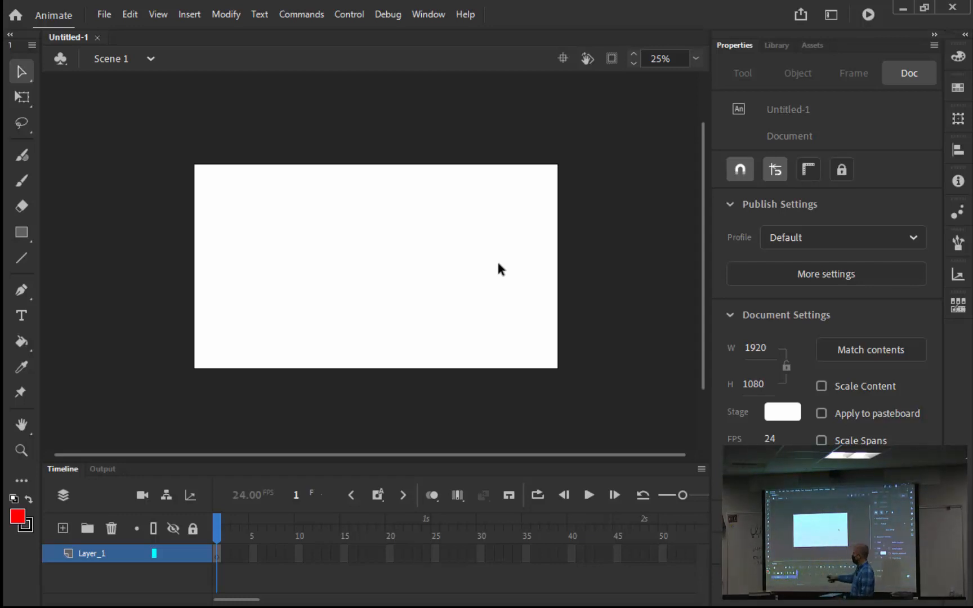
double_click(86, 554)
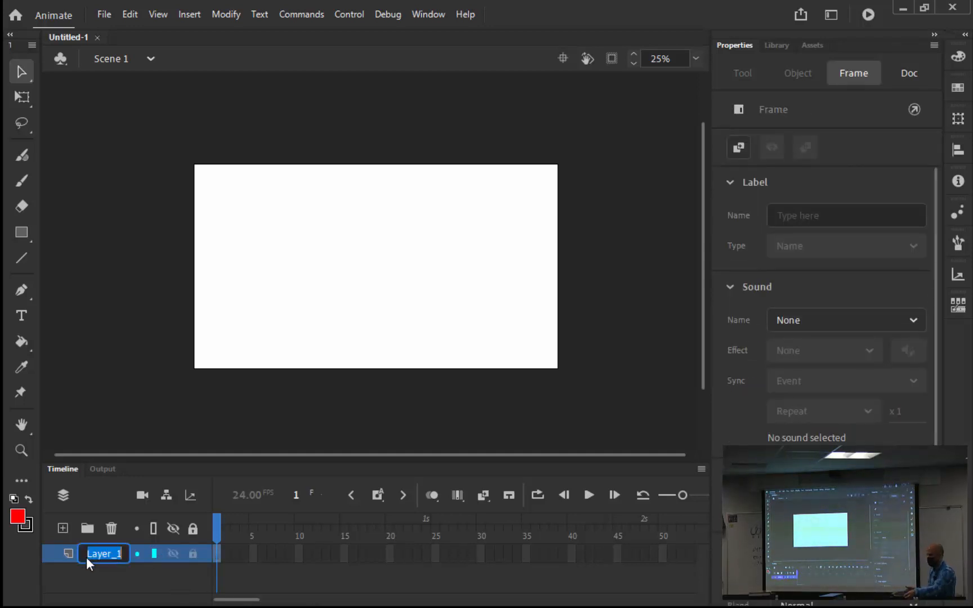
text(Bac)
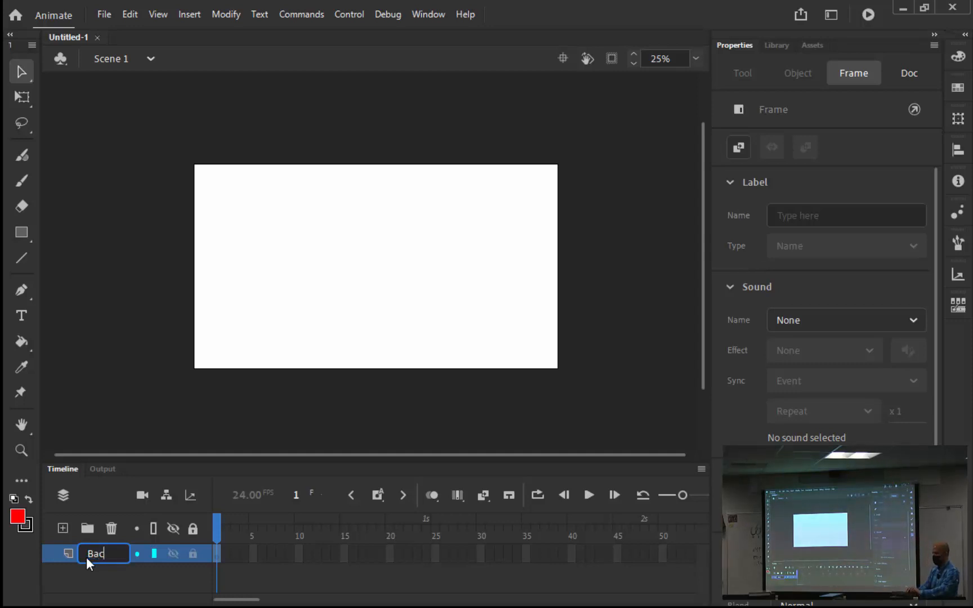
text(kground)
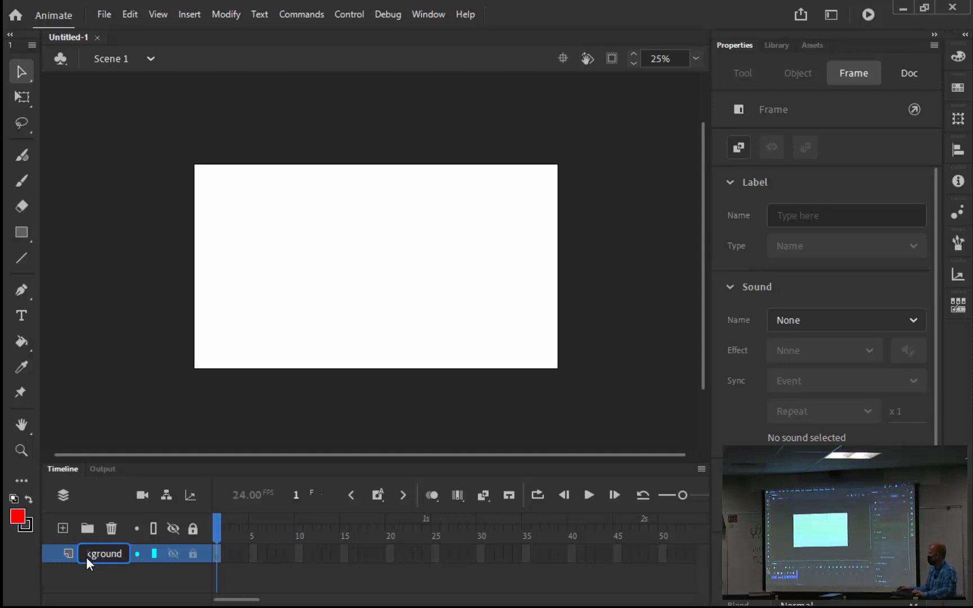
key(Return)
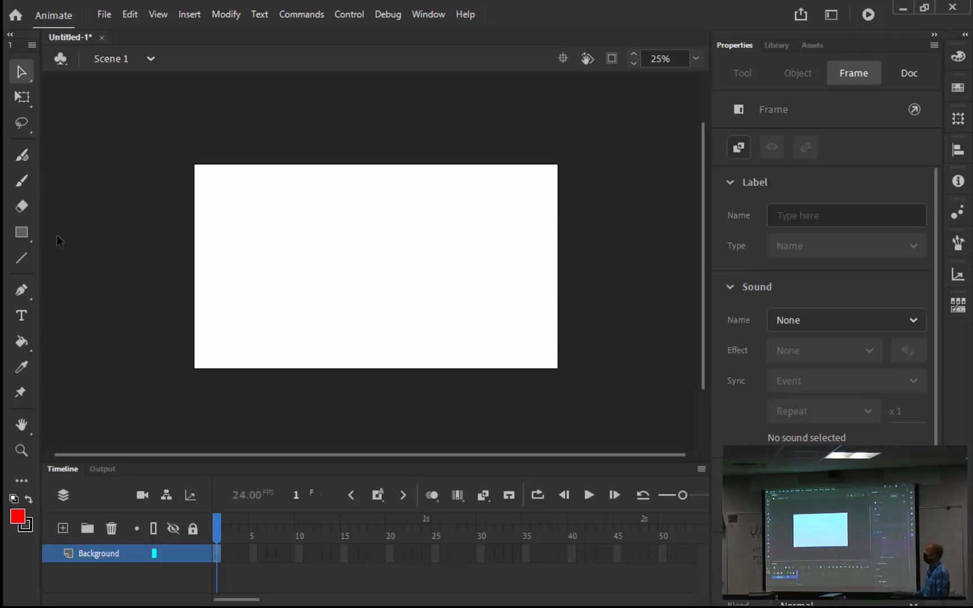
Paint a brown #993300 strip of ground across the lower part of the stage with the Classic Brush at size 108.
click(28, 178)
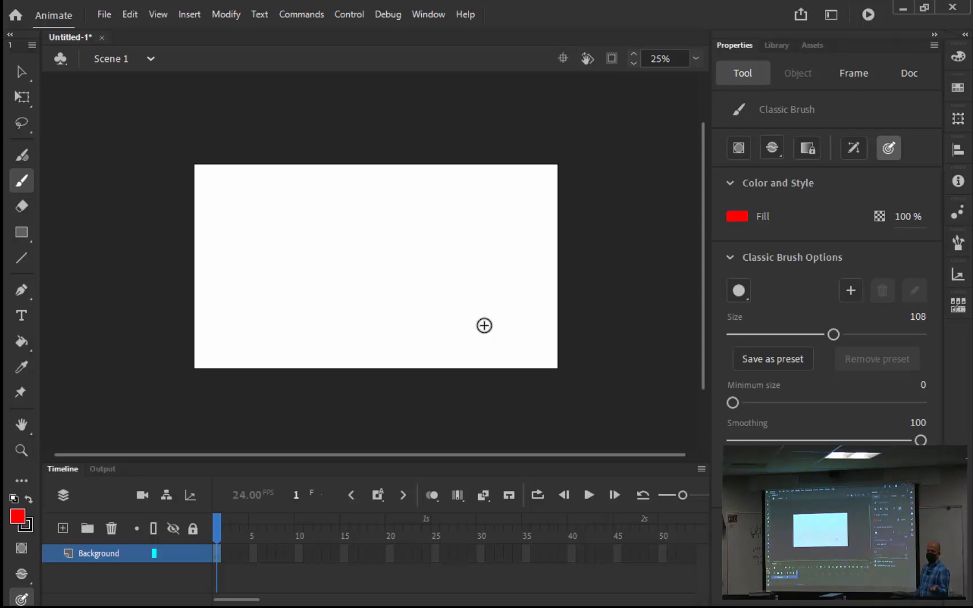
click(747, 220)
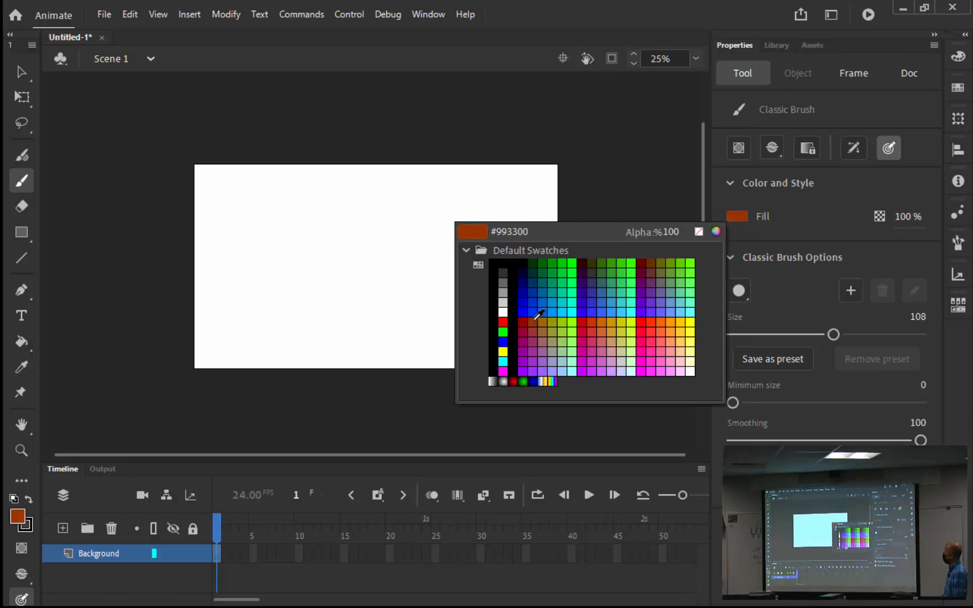
click(538, 315)
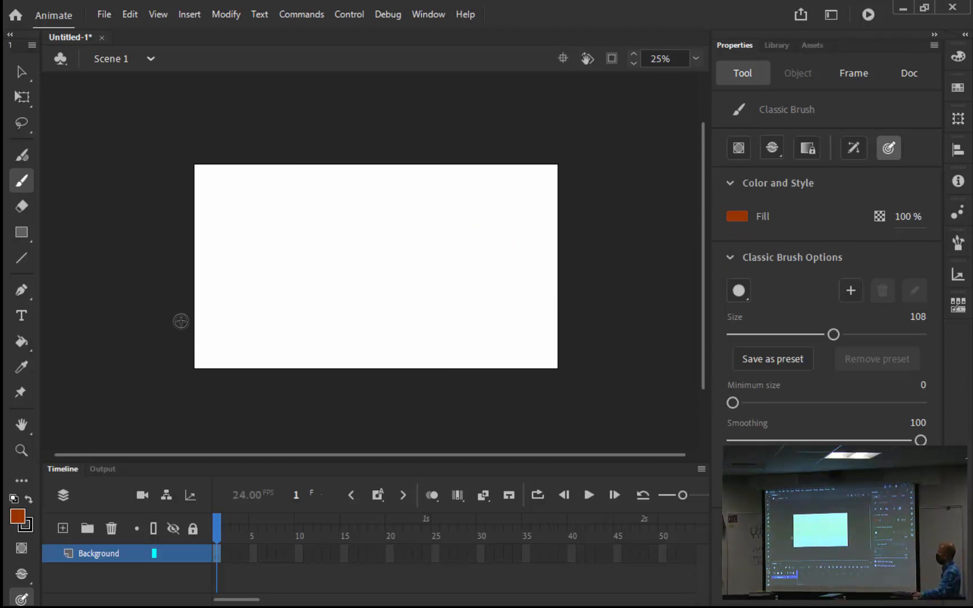
mouse_move(181, 321)
mouse_down()
mouse_move(263, 326)
mouse_move(342, 347)
mouse_move(597, 349)
mouse_move(490, 331)
mouse_move(301, 322)
mouse_move(185, 330)
mouse_move(223, 346)
mouse_move(576, 356)
mouse_move(198, 350)
mouse_move(203, 362)
mouse_move(595, 370)
mouse_up()
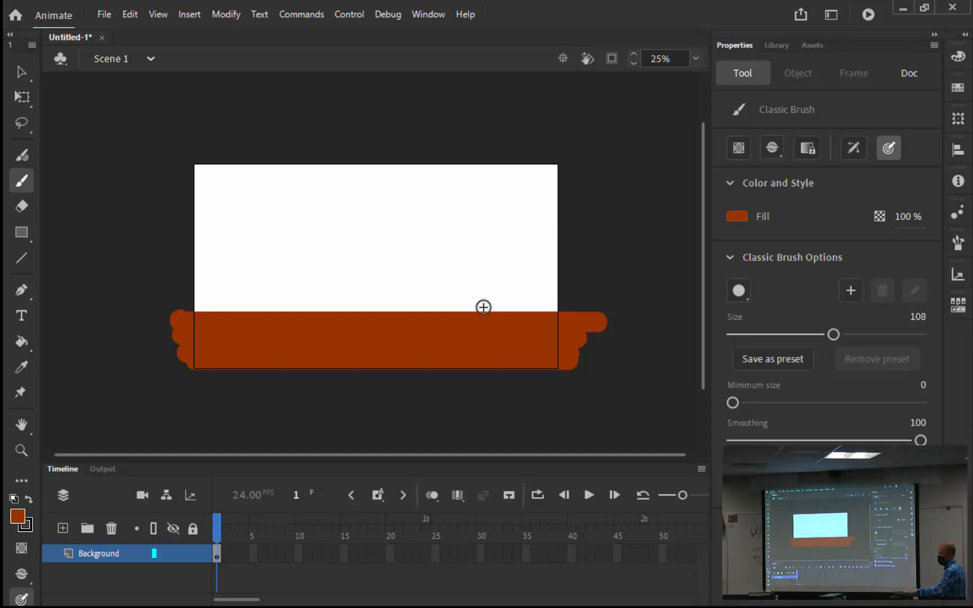
Reduce the brush size and paint a tree with brown trunk lines, green foliage and red fruit on the right part of the ground.
key(bracketleft)
key(bracketleft)
key(bracketleft)
key(bracketleft)
key(bracketleft)
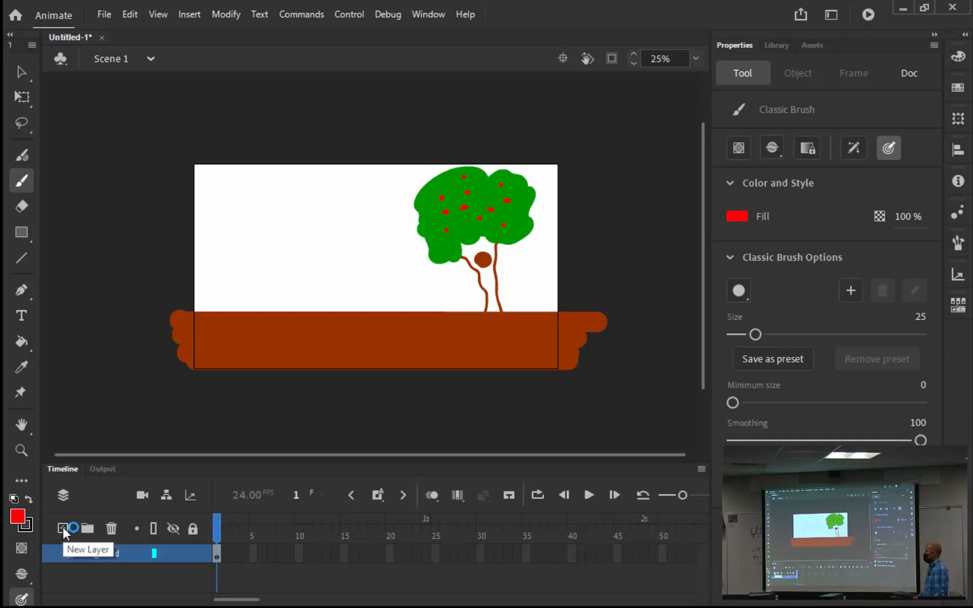
Add a new layer above Background and name it Guide.
click(63, 529)
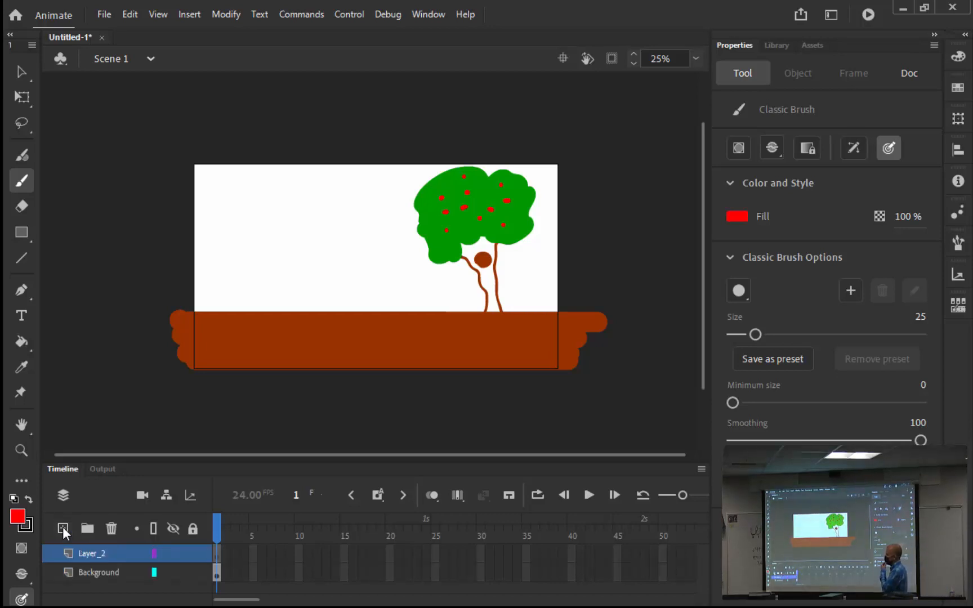
double_click(96, 555)
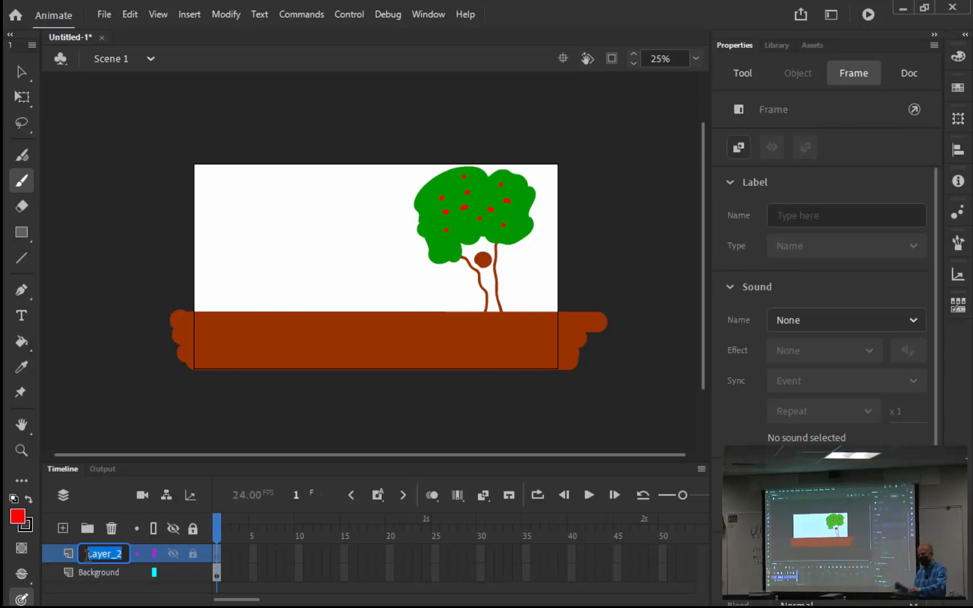
text(Guide)
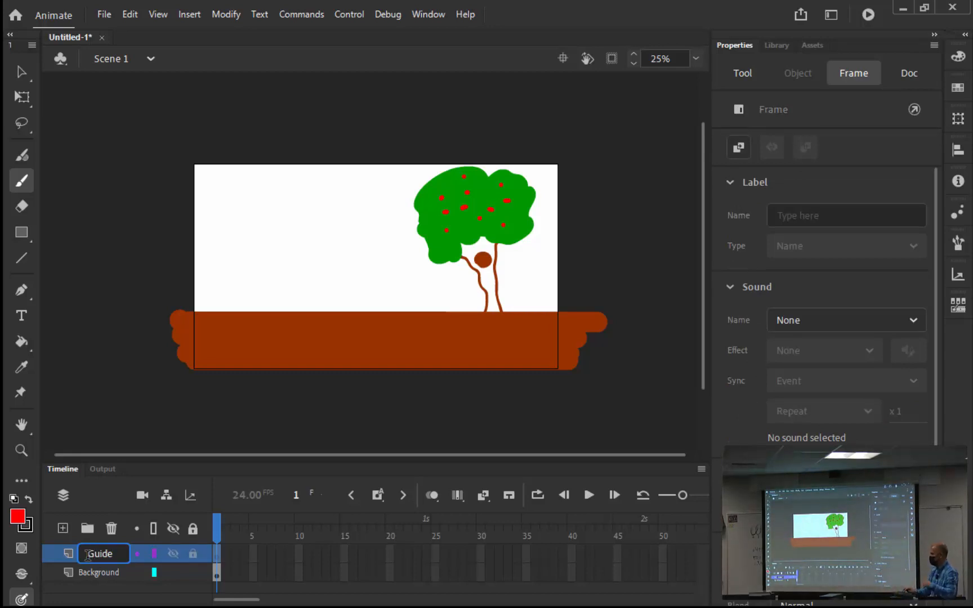
key(Return)
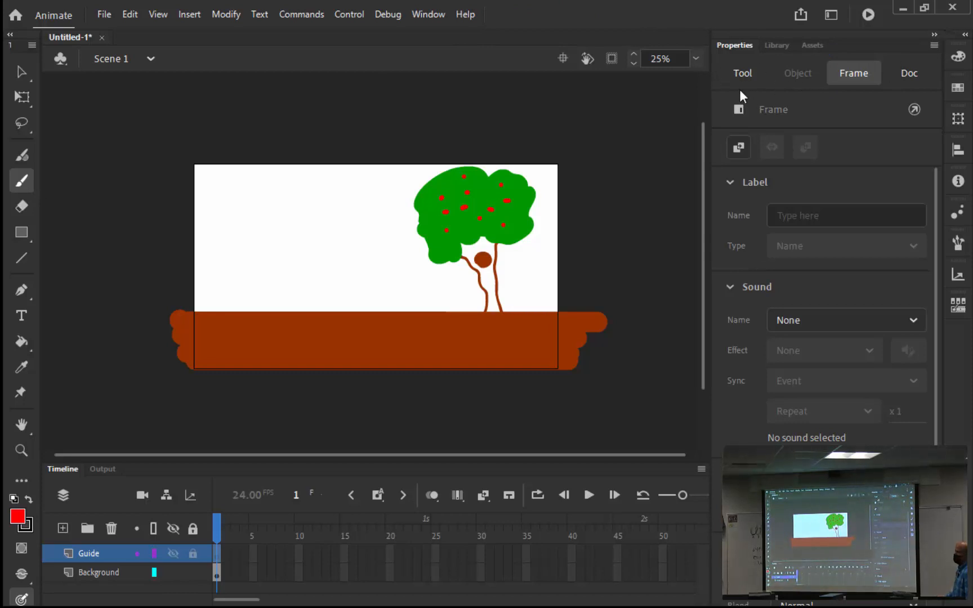
Draw a black bouncing path with the Classic Brush at size 14, with shrinking arcs running across the stage along the ground.
click(752, 71)
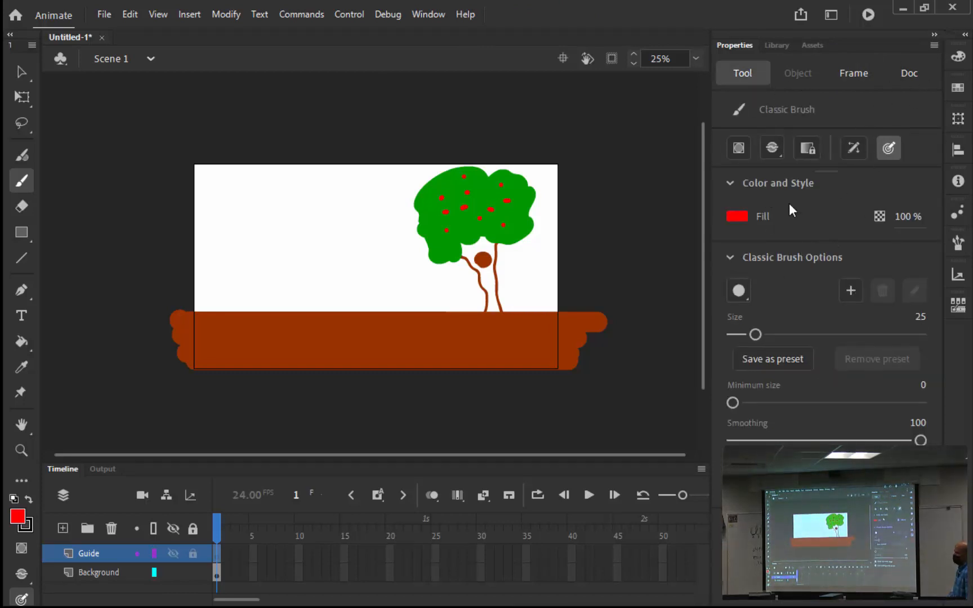
click(737, 216)
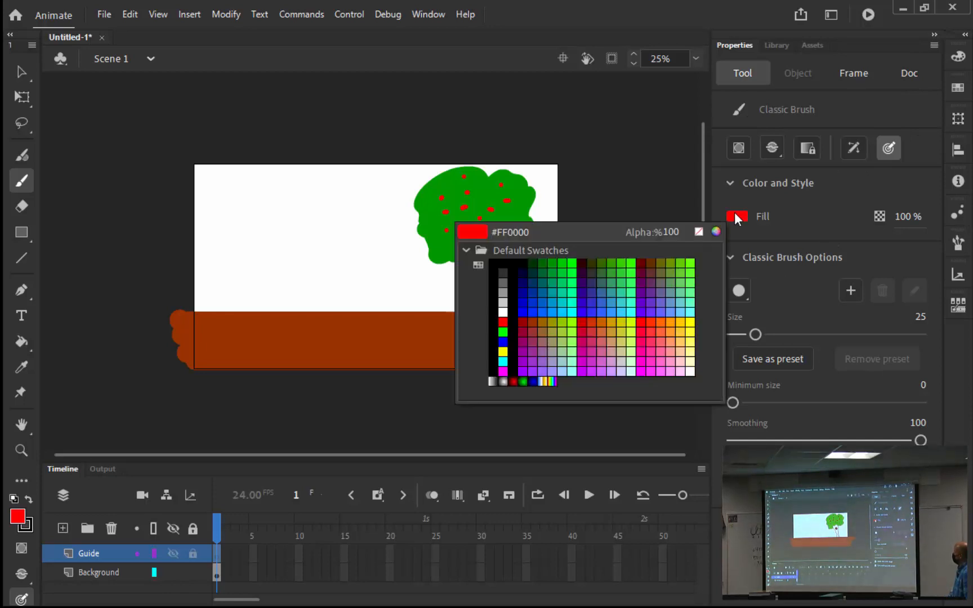
click(528, 257)
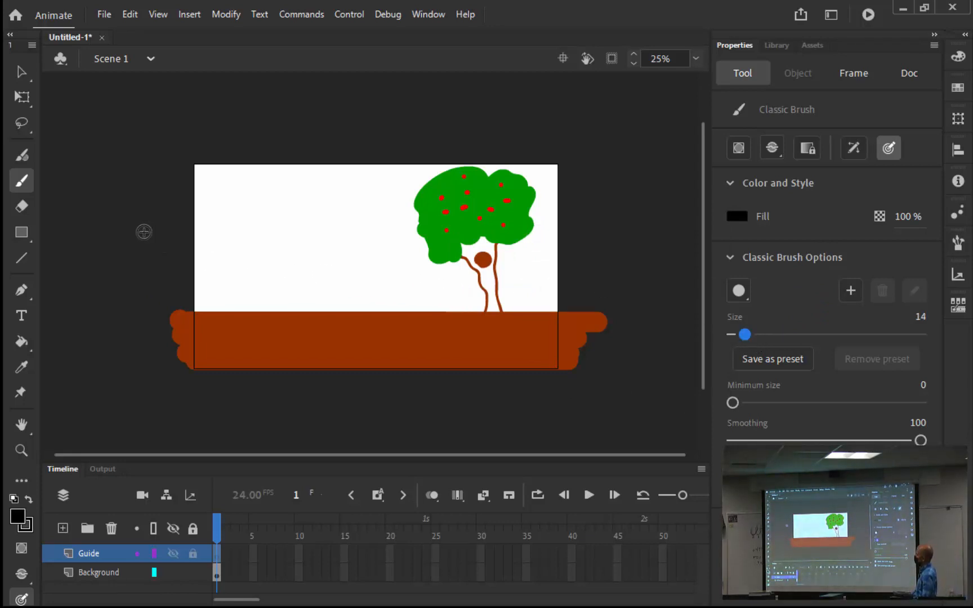
drag(149, 222, 178, 215)
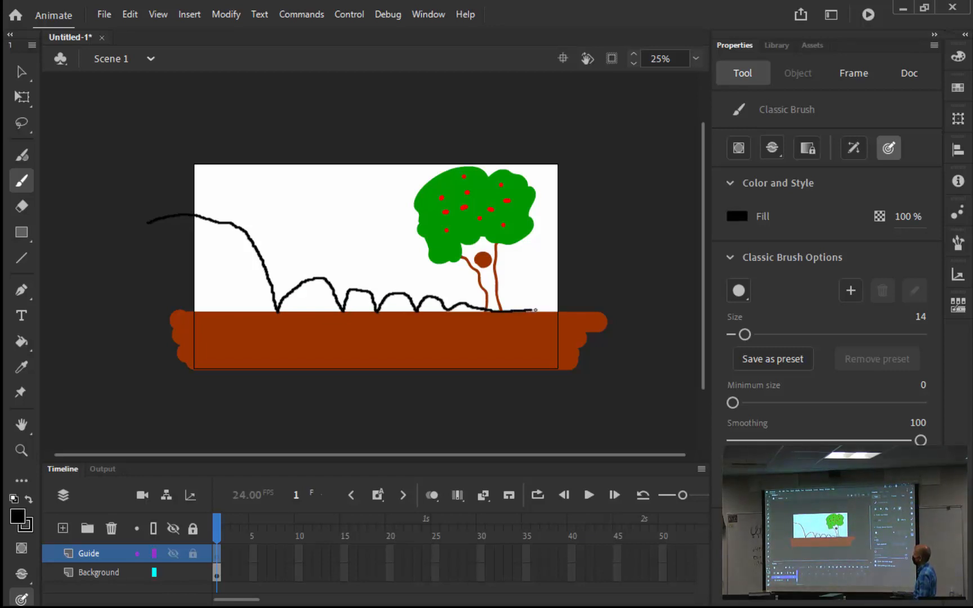
drag(535, 309, 611, 319)
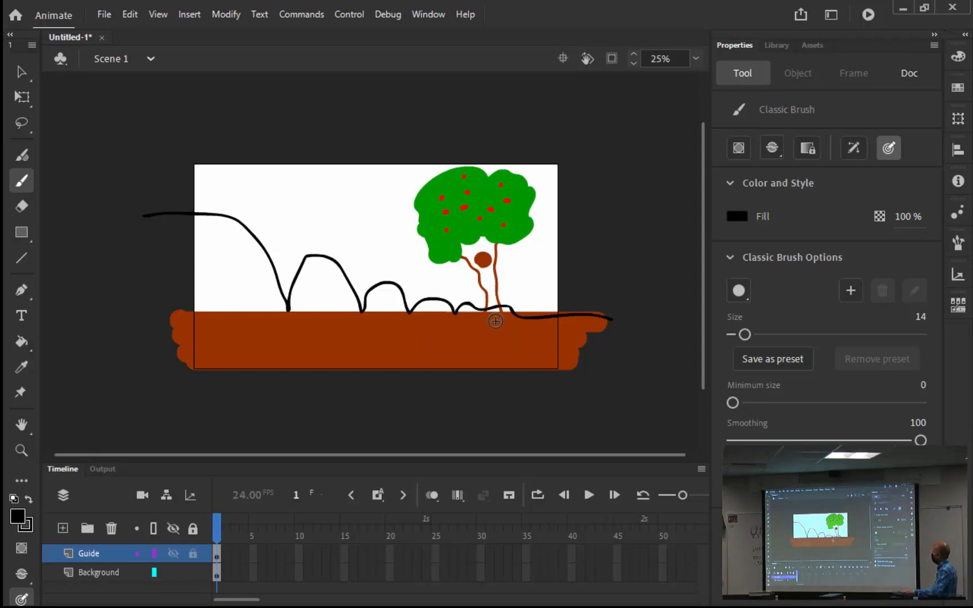
Set the brush size to 68 and mark ball positions with black dots along the first drop and bounce of the guide path.
drag(745, 334, 795, 335)
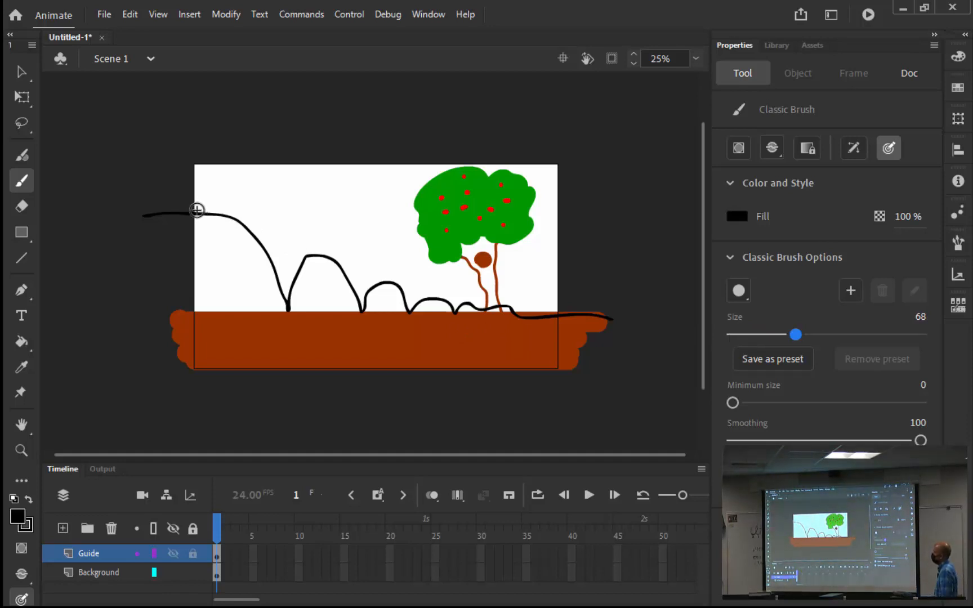
mouse_move(197, 210)
mouse_down()
mouse_move(252, 223)
mouse_move(273, 263)
mouse_up()
click(276, 274)
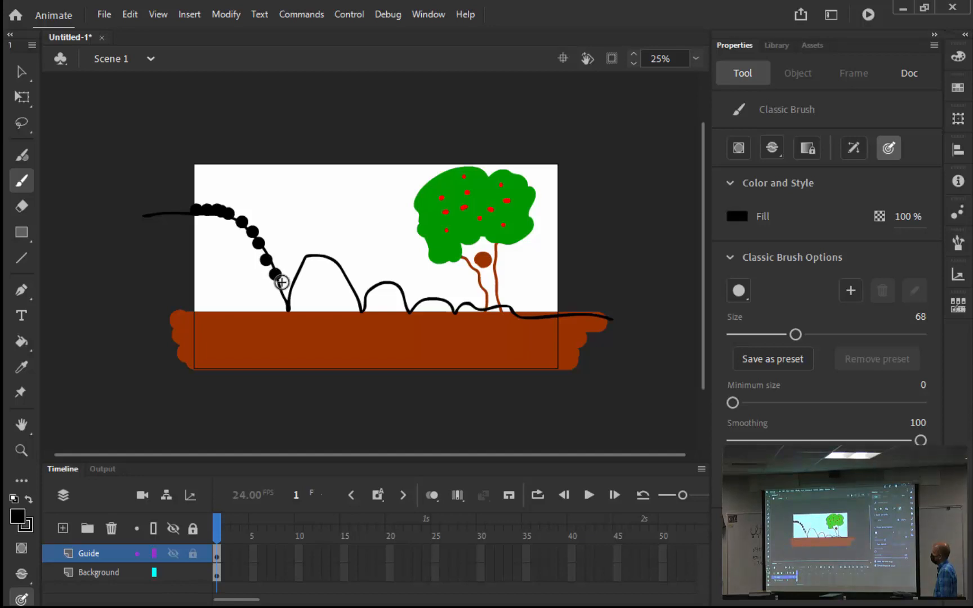
click(282, 293)
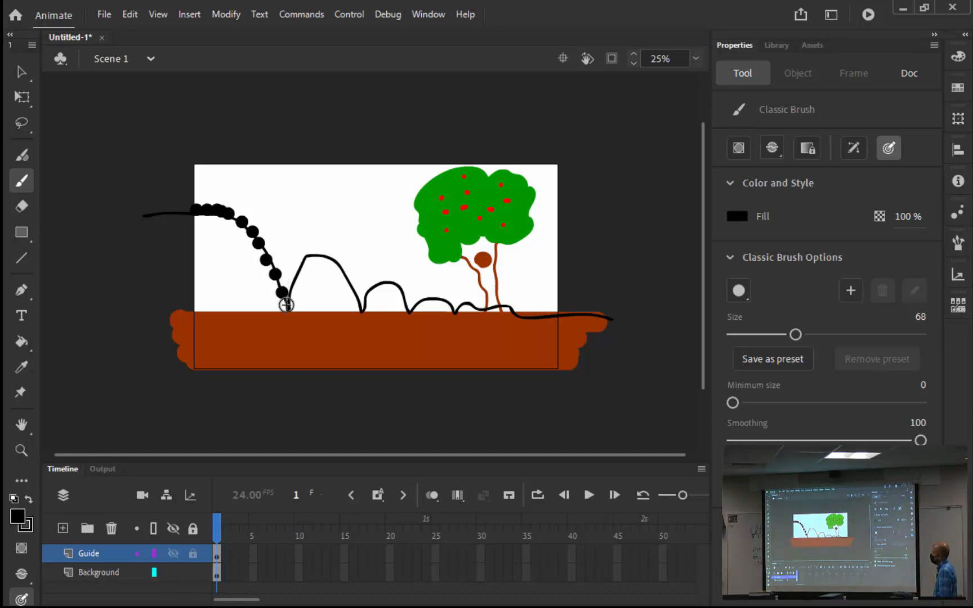
click(286, 299)
click(293, 290)
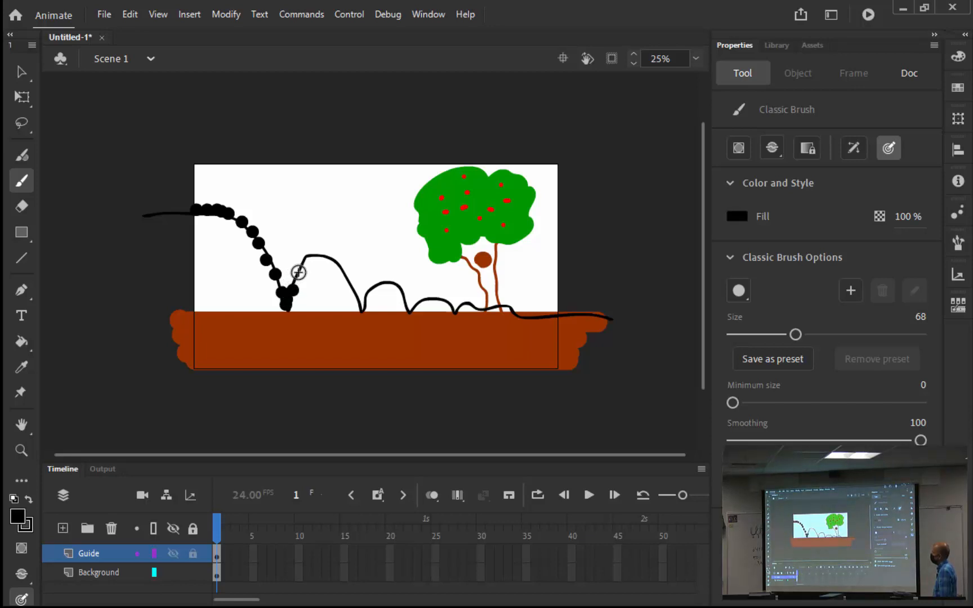
click(299, 273)
click(304, 257)
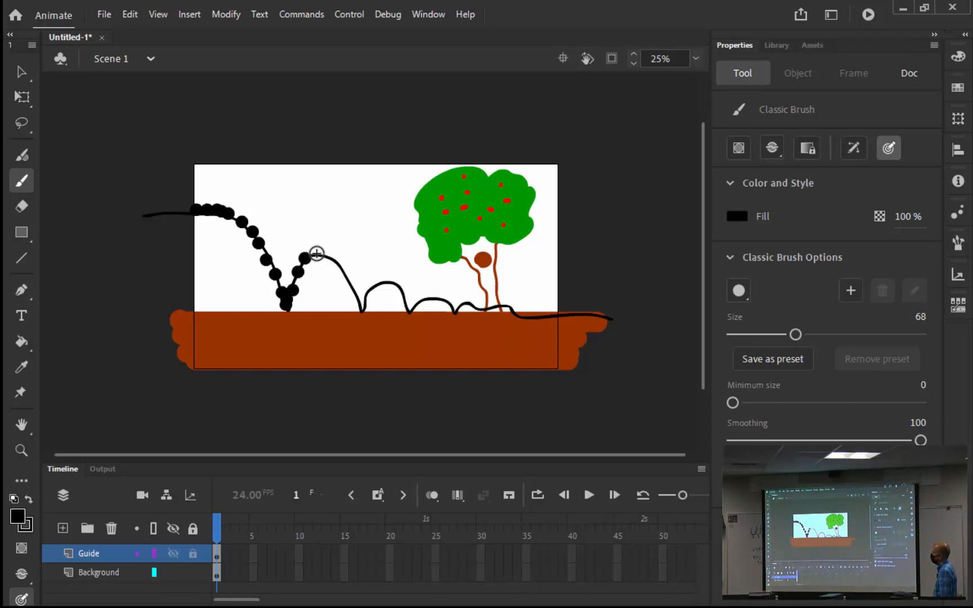
click(318, 254)
click(322, 255)
click(332, 258)
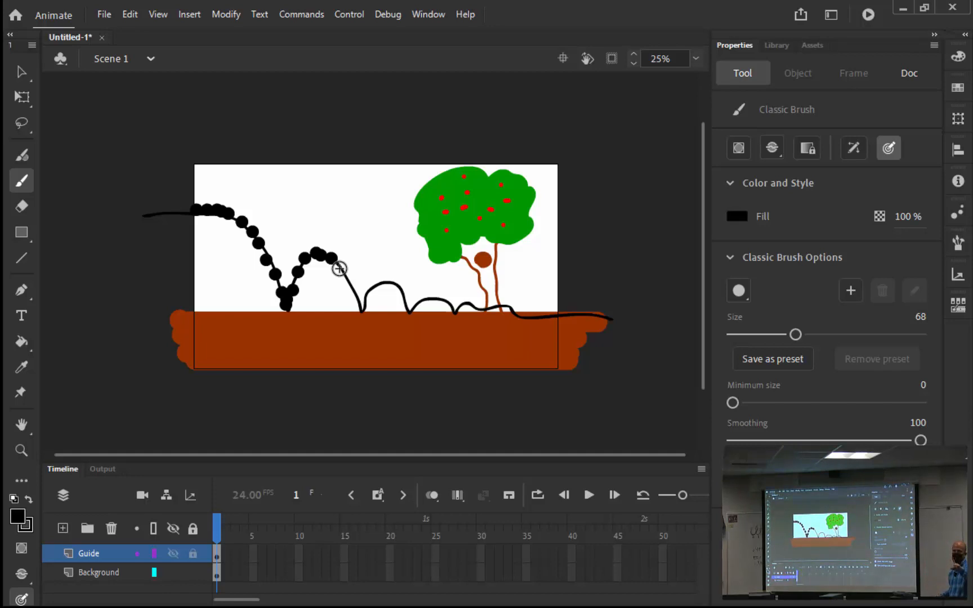
Add a layer named Animation above Guide and select its first frame.
click(64, 529)
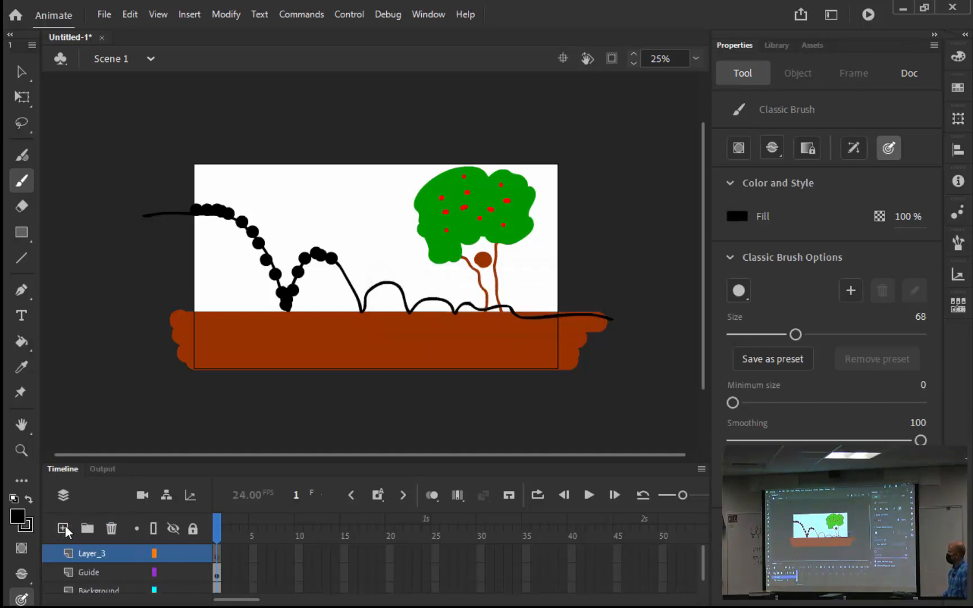
double_click(92, 553)
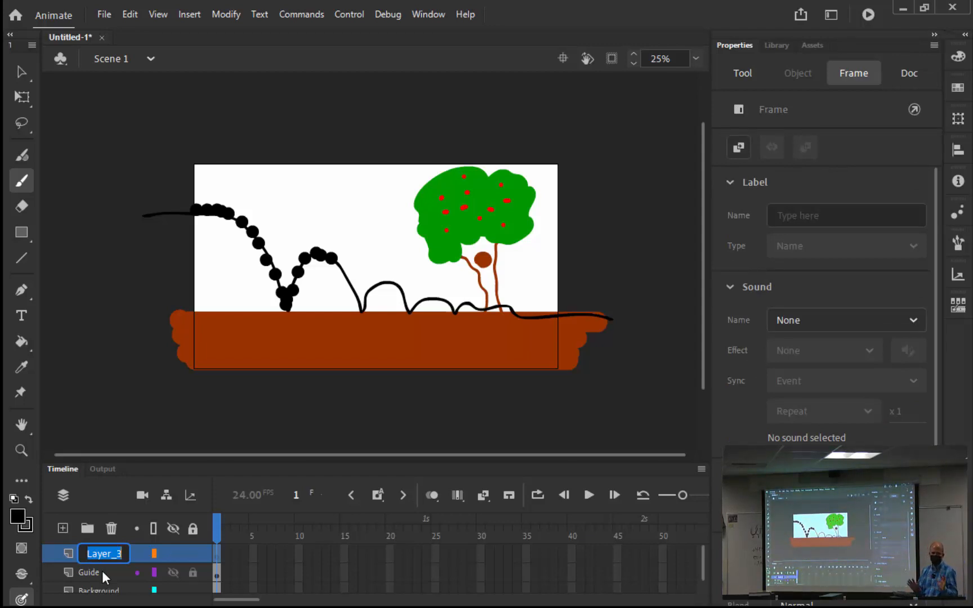
text(Animation)
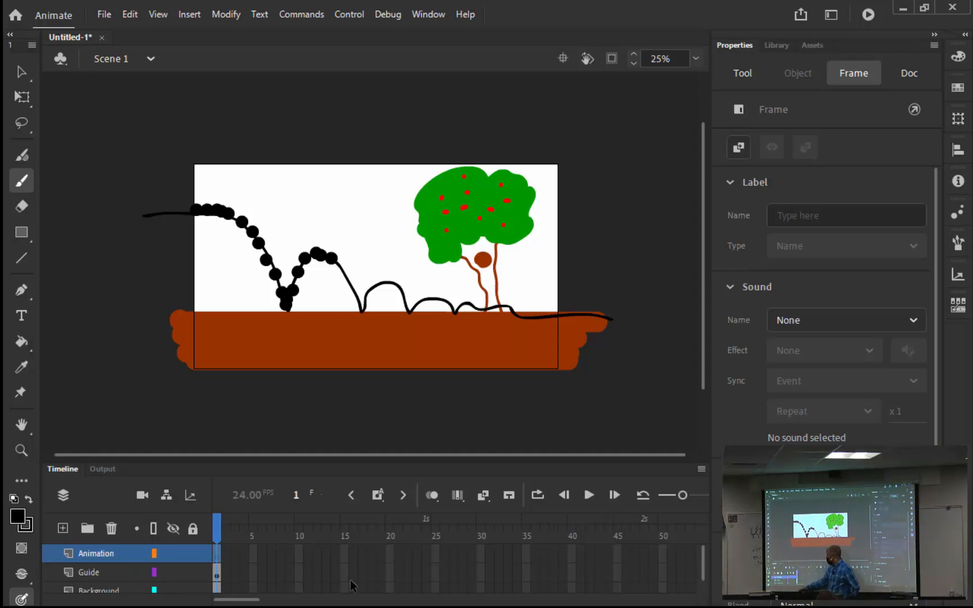
click(225, 551)
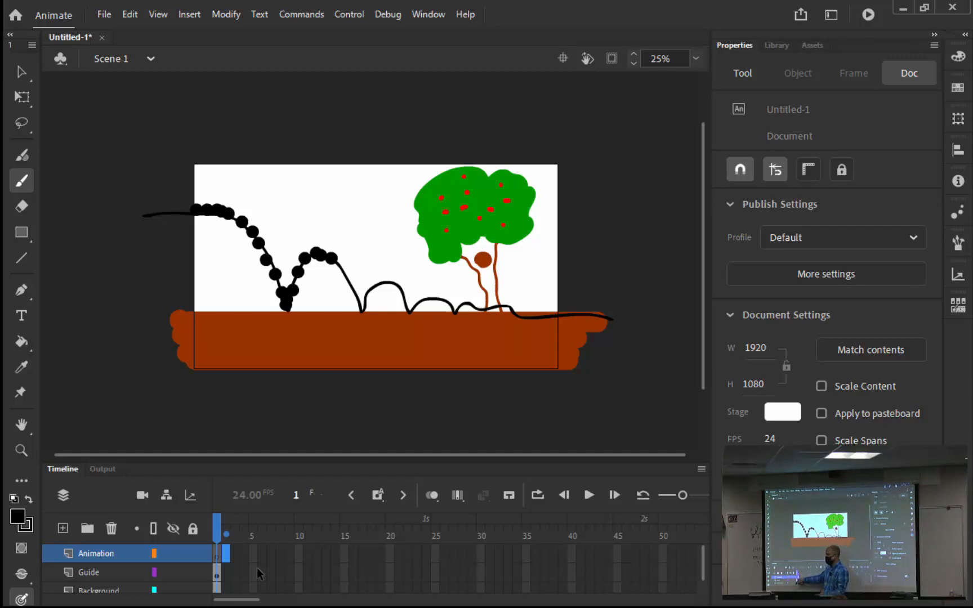
click(217, 550)
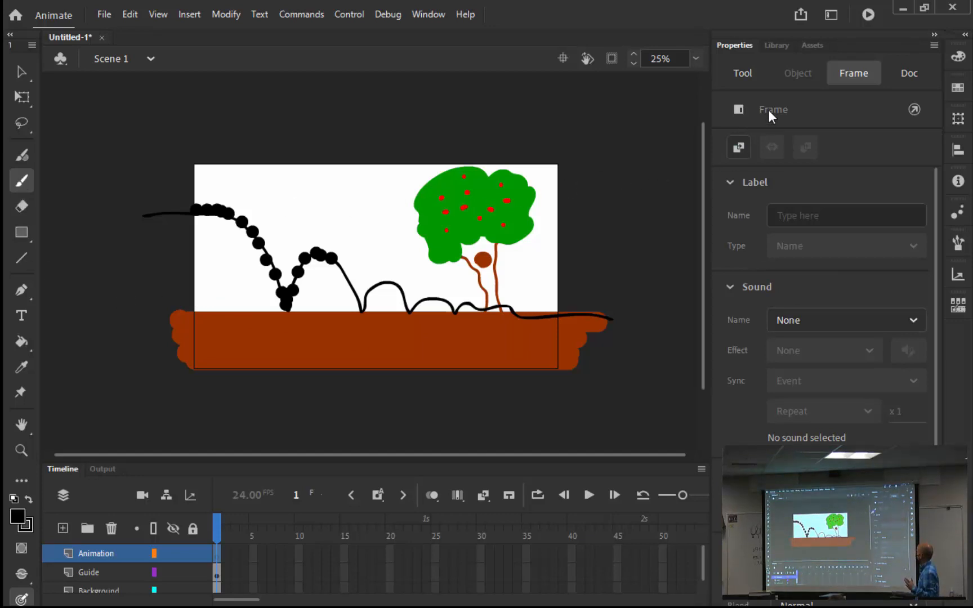
Set the Classic Brush size to 111 and change its fill colour to red.
click(744, 73)
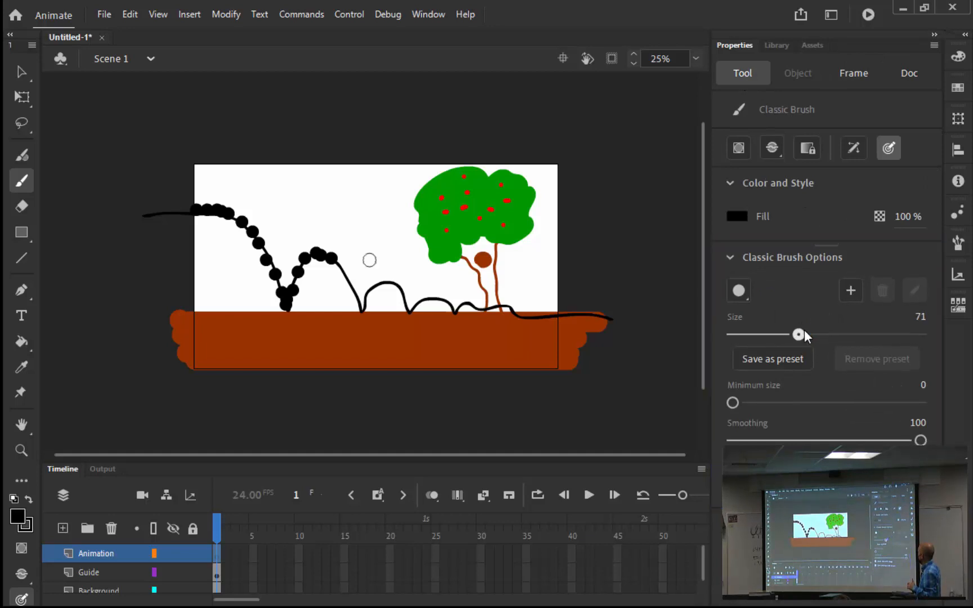
drag(804, 330, 837, 334)
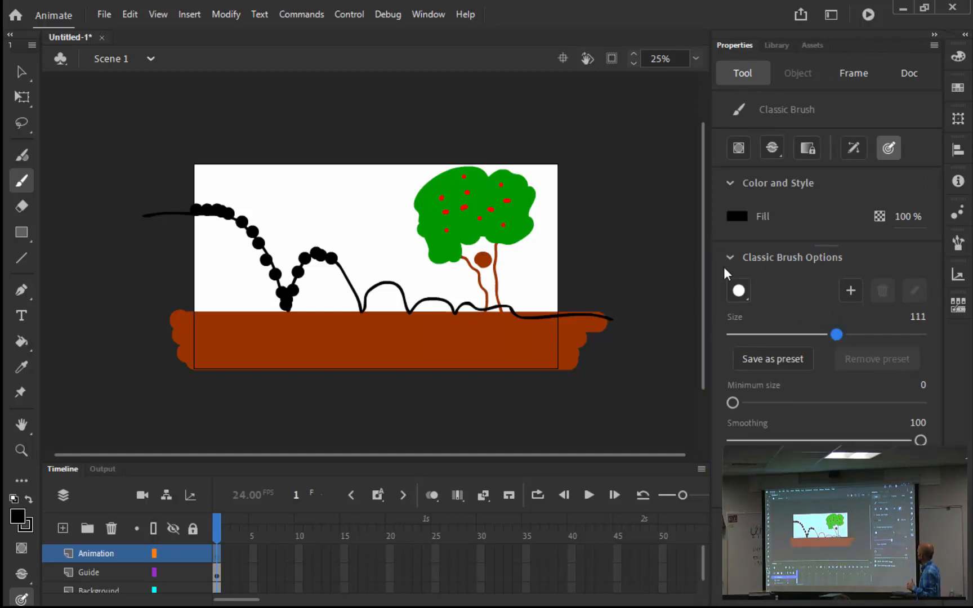
click(736, 216)
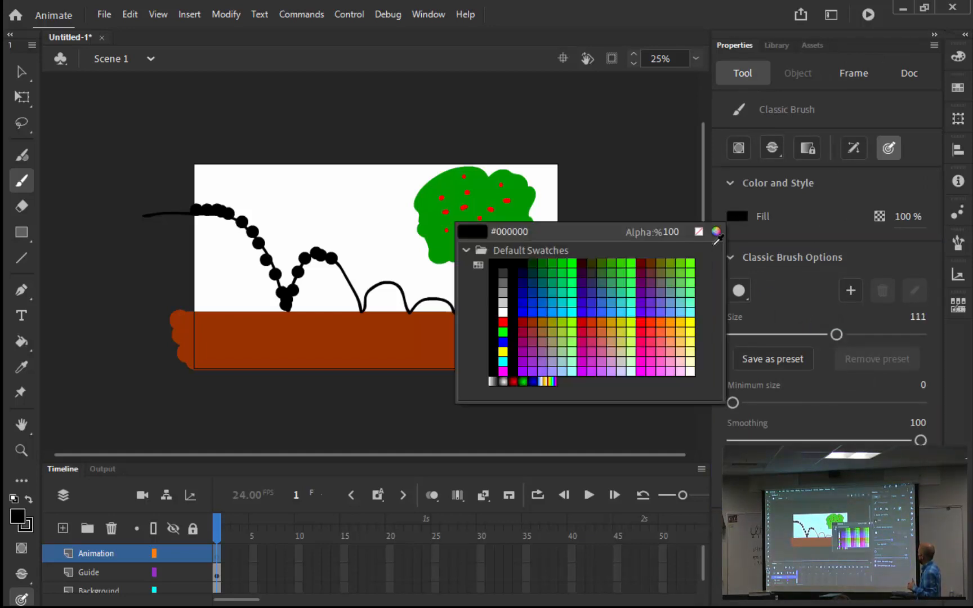
click(584, 317)
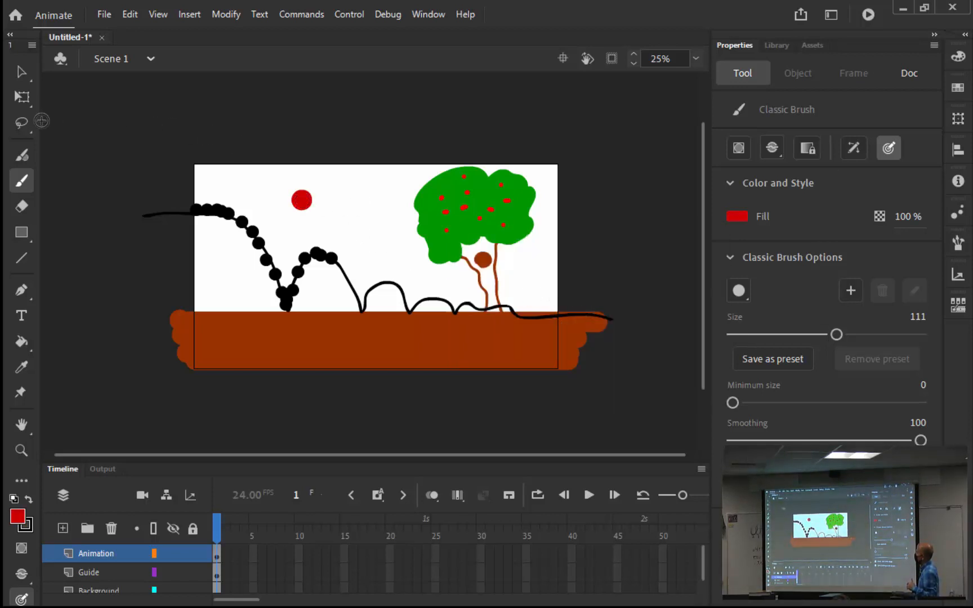
Stretch the red test ball vertically and rotate it slightly with Free Transform.
click(22, 98)
click(311, 206)
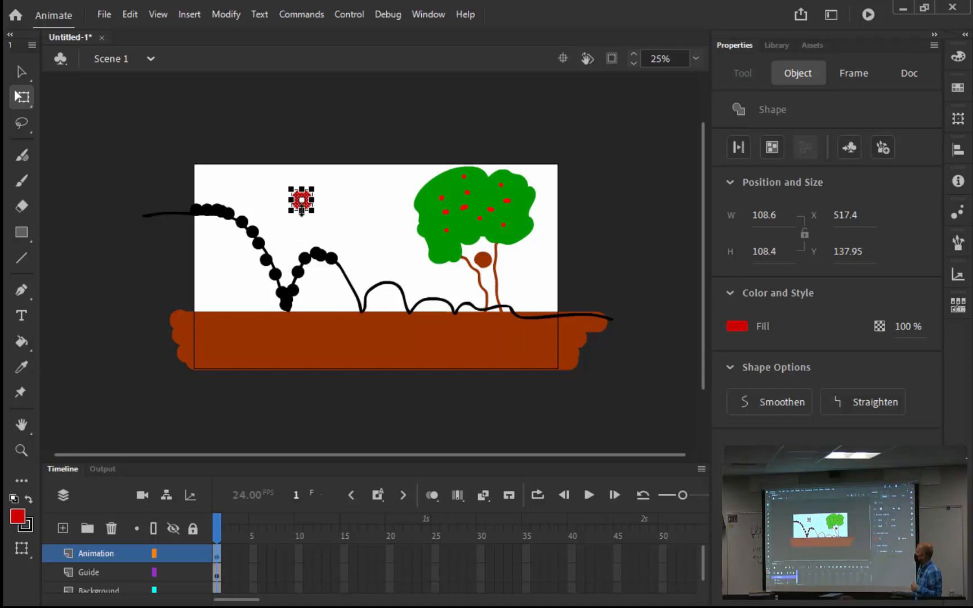
drag(301, 212, 302, 217)
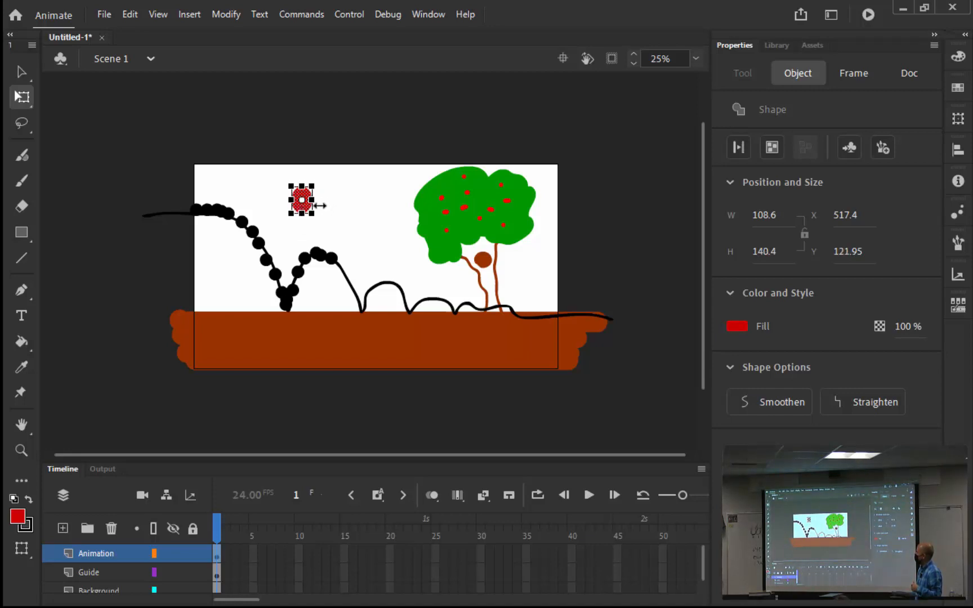
drag(322, 209, 333, 199)
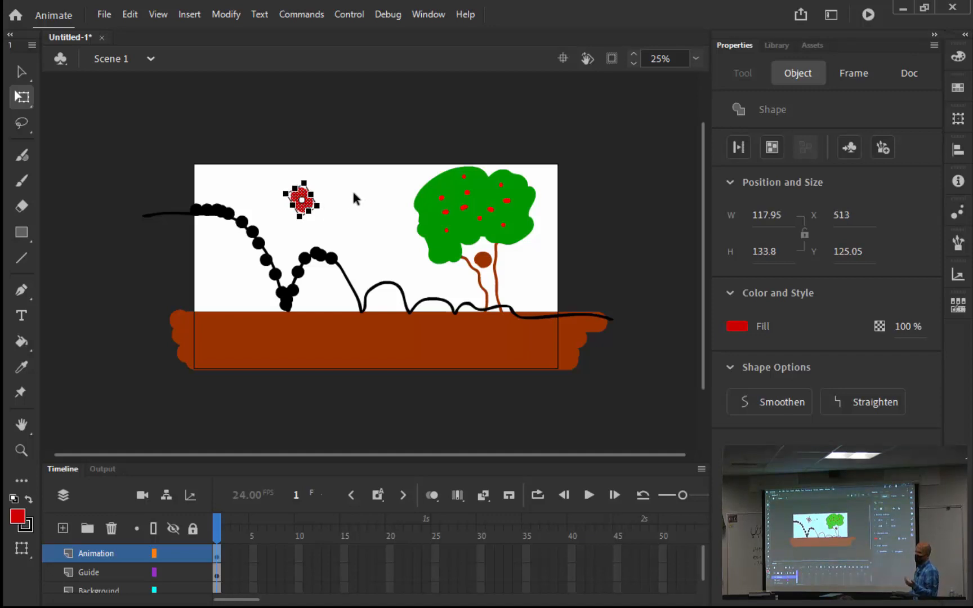
click(353, 194)
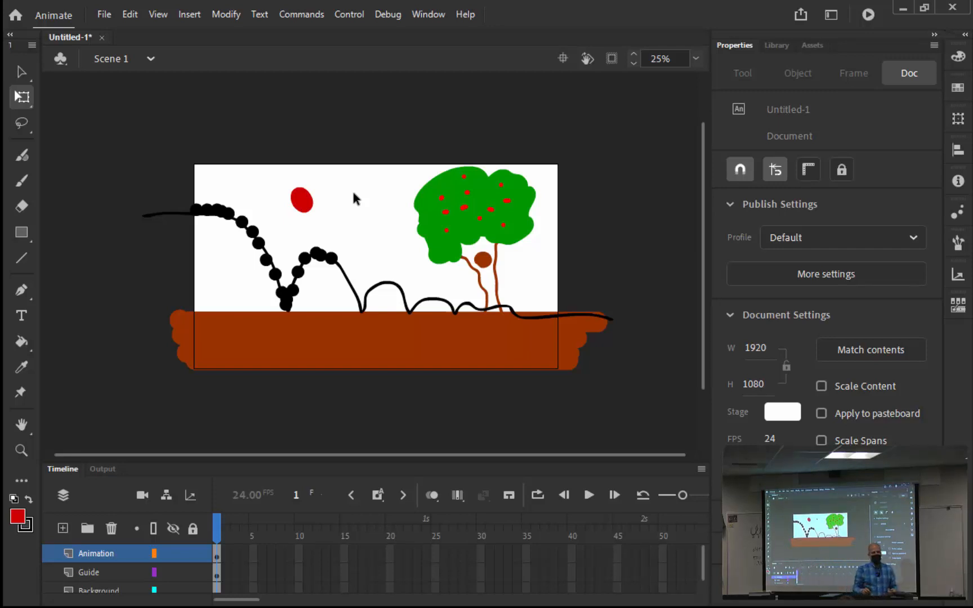
Undo the rotation, the stretch and the red test ball itself.
key(ctrl+z)
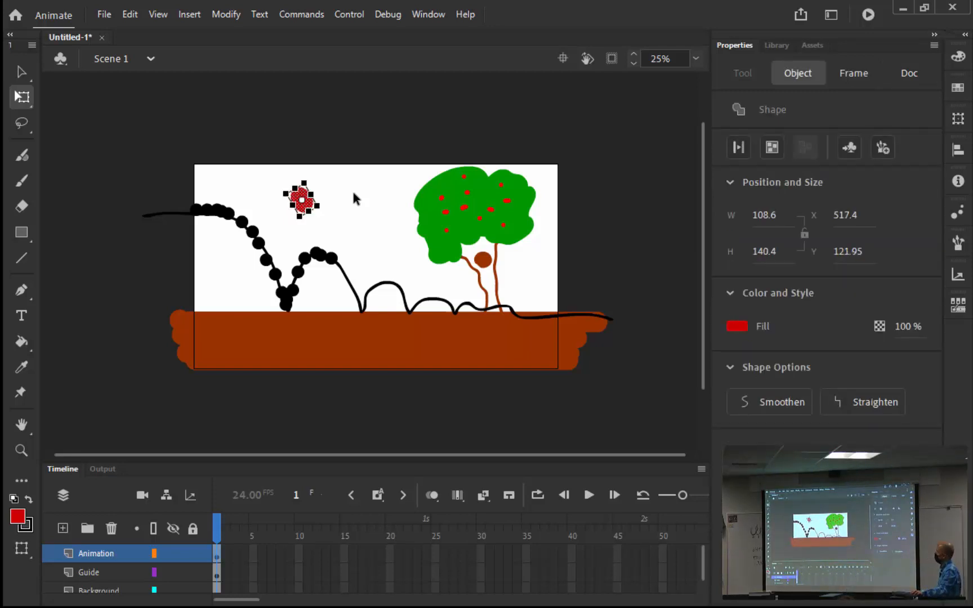
key(ctrl+z)
key(ctrl+z)
key(ctrl+z)
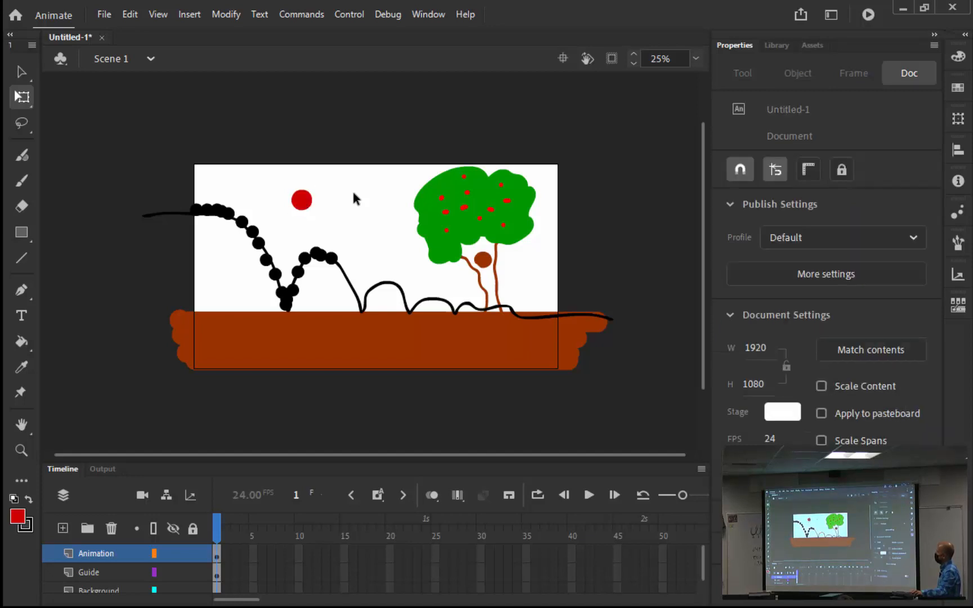
key(ctrl+z)
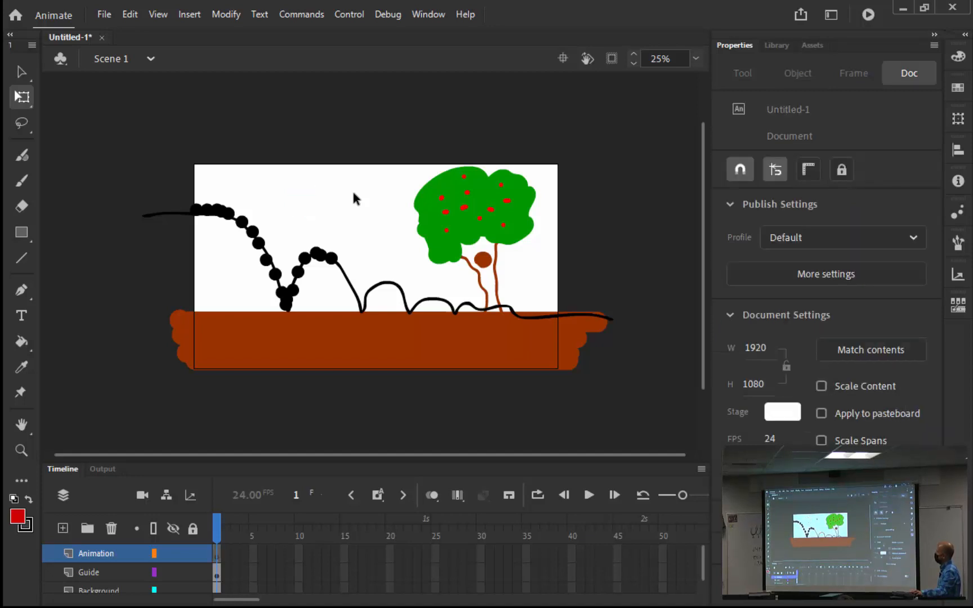
Paint the red ball over the first guide dot in frame 1 and insert a blank keyframe at frame 3 of the Animation layer.
click(20, 182)
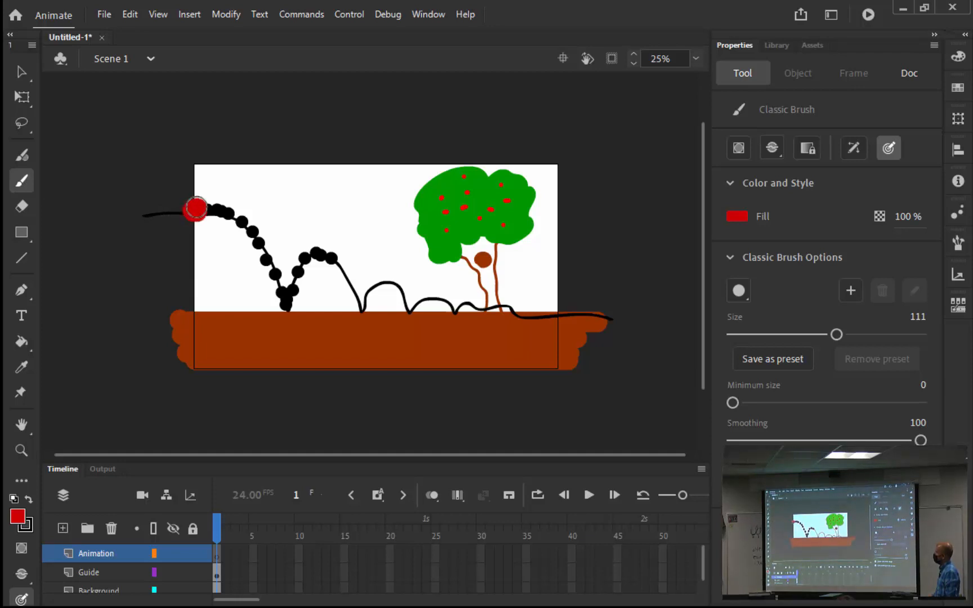
click(195, 209)
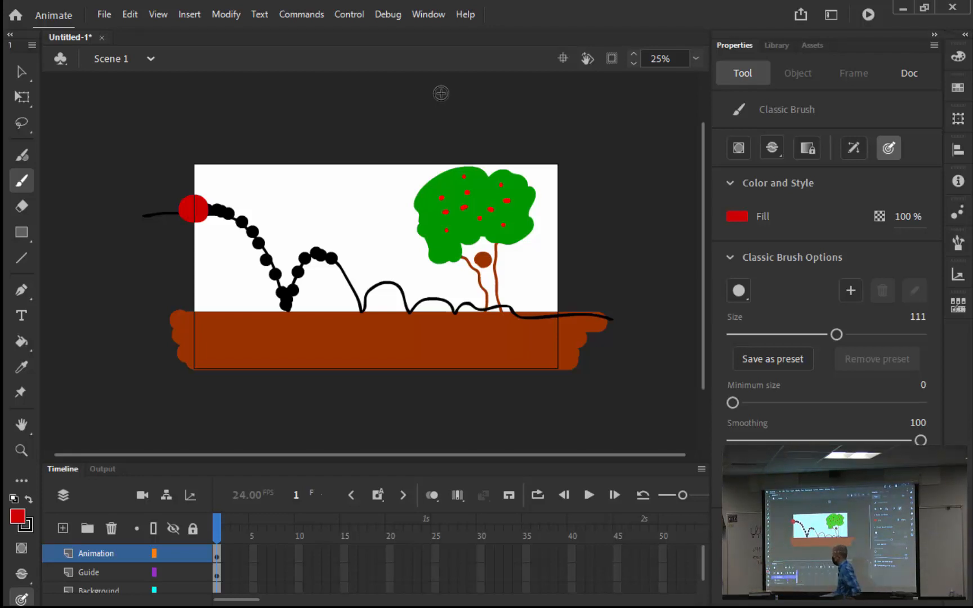
click(235, 559)
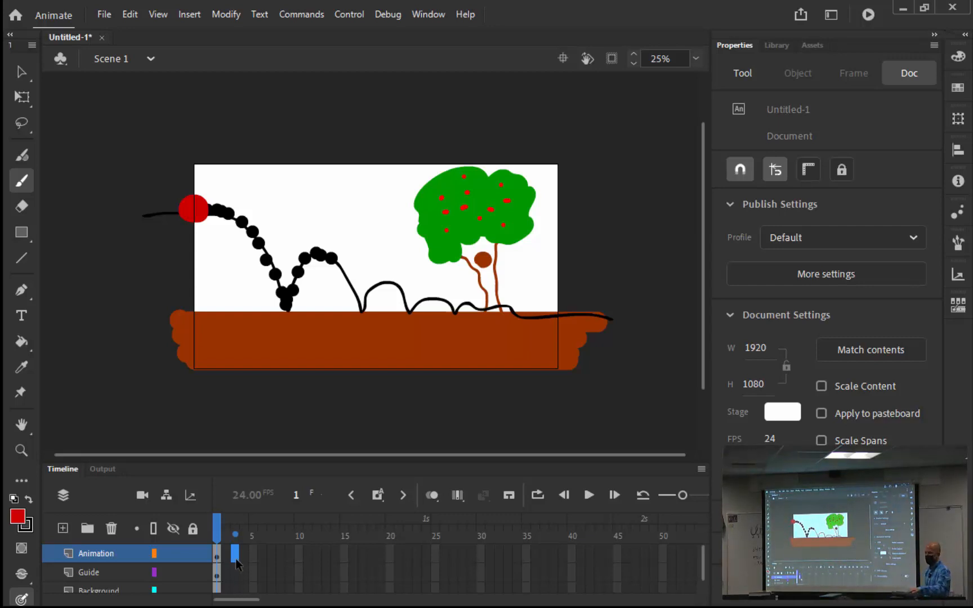
click(235, 557)
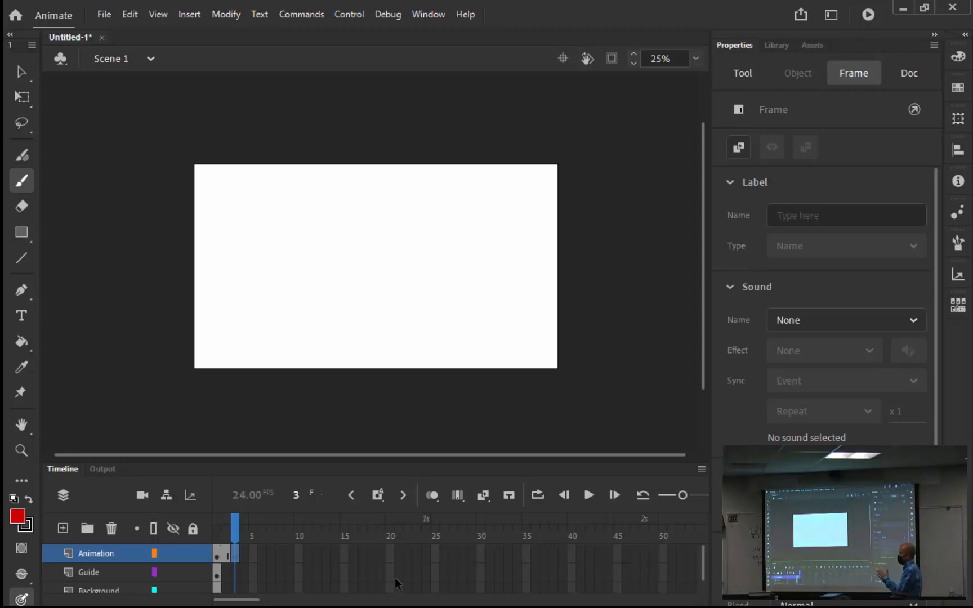
Extend the Guide layer's first frame so that it lasts until frame 40.
click(216, 573)
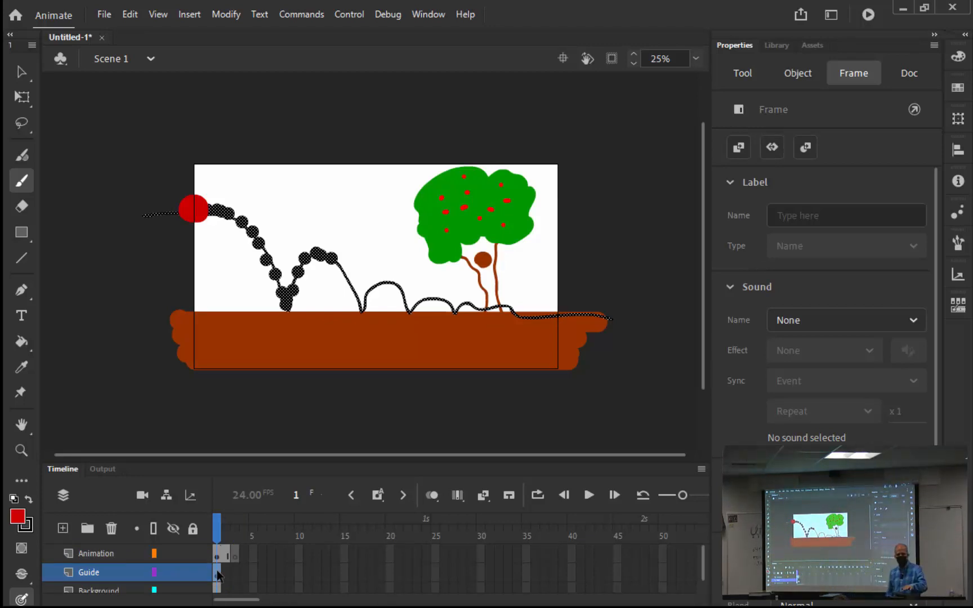
key(F5)
key(F5)
key(F5)
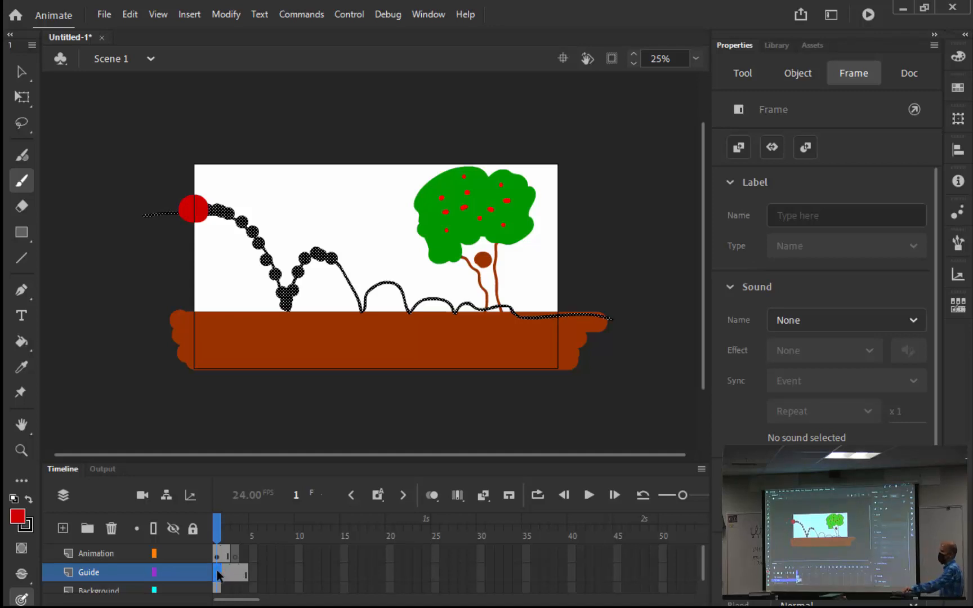
key(F5)
key(F5)
key(F5)
key(F5)
key(F5)
key(F5)
key(F5)
key(F5)
key(F5)
key(F5)
key(F5)
key(F5)
key(F5)
key(F5)
key(F5)
key(F5)
key(F5)
key(F5)
key(F5)
key(F5)
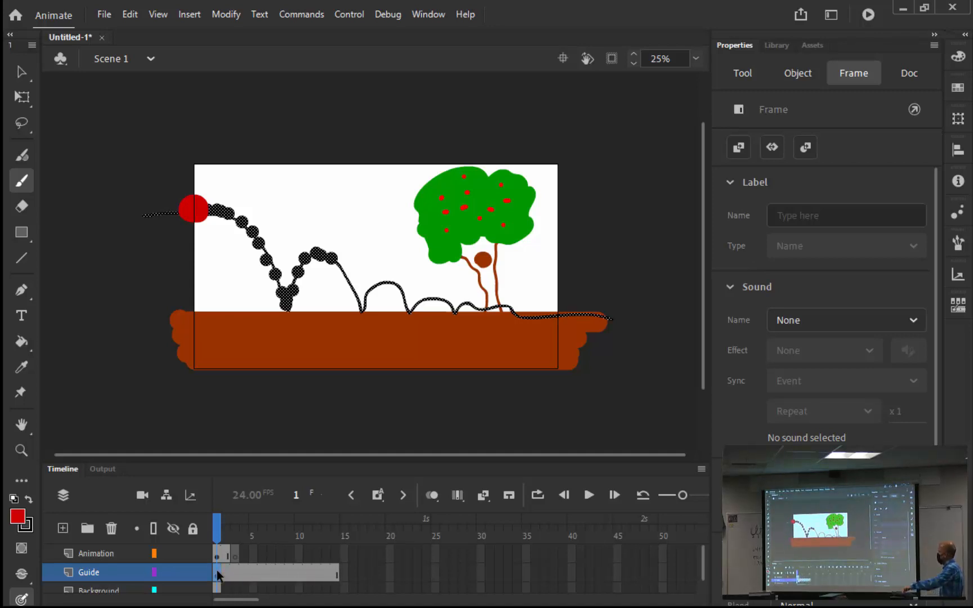
key(F5)
key(F5)
key(F5)
key(F5)
key(F5)
key(F5)
key(F5)
key(F5)
key(F5)
key(F5)
key(F5)
key(F5)
key(F5)
key(F5)
key(F5)
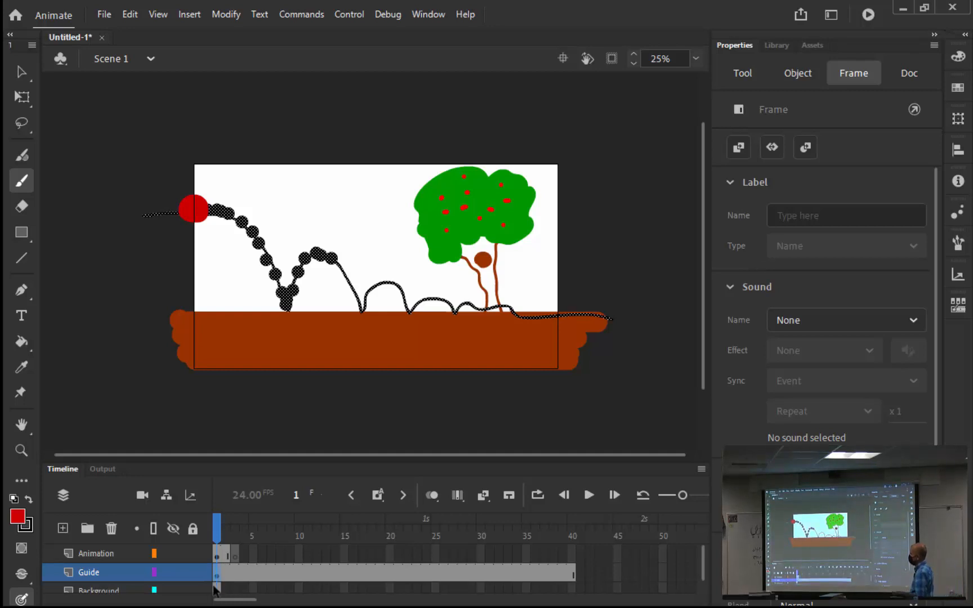
Extend the Background layer's first frame to frame 40, matching the Guide layer.
click(218, 590)
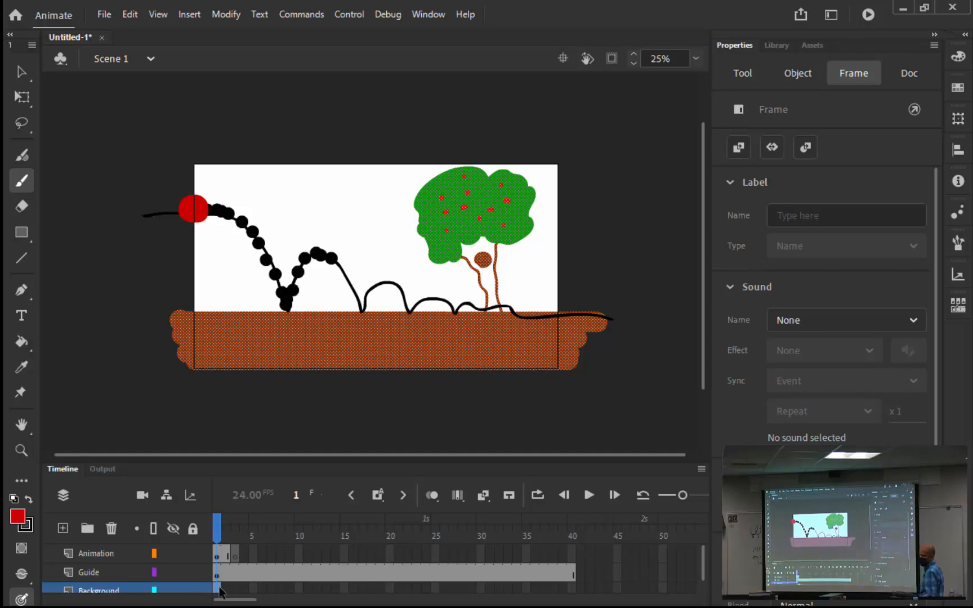
key(F5)
key(F5)
key(F5)
key(F5)
key(F5)
key(F5)
key(F5)
key(F5)
key(F5)
key(F5)
key(F5)
key(F5)
key(F5)
key(F5)
key(F5)
key(F5)
key(F5)
key(F5)
key(F5)
key(F5)
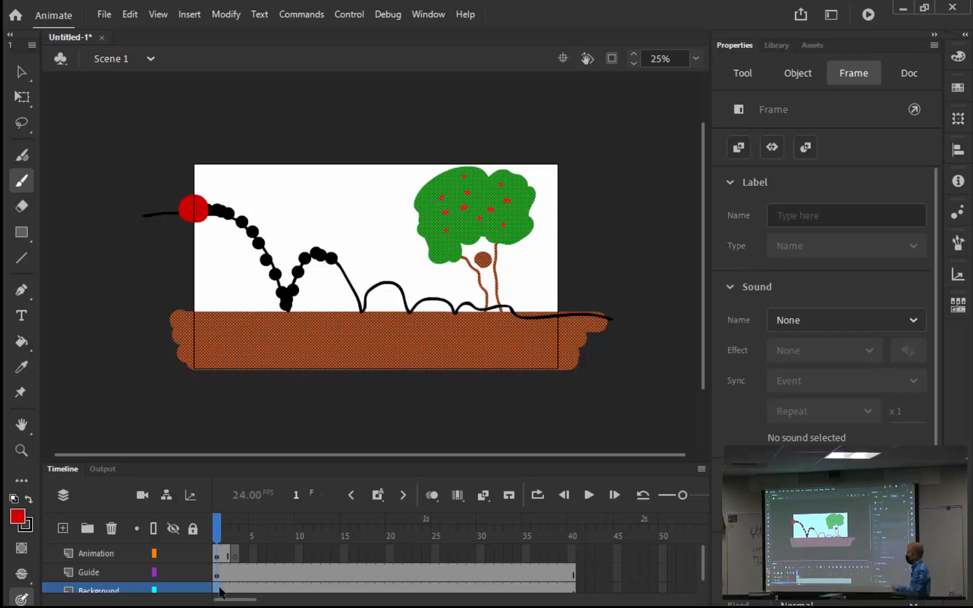
Paint the red ball over the second guide dot in frame 3 of Animation, and over the third dot in a new blank keyframe at frame 5.
click(232, 555)
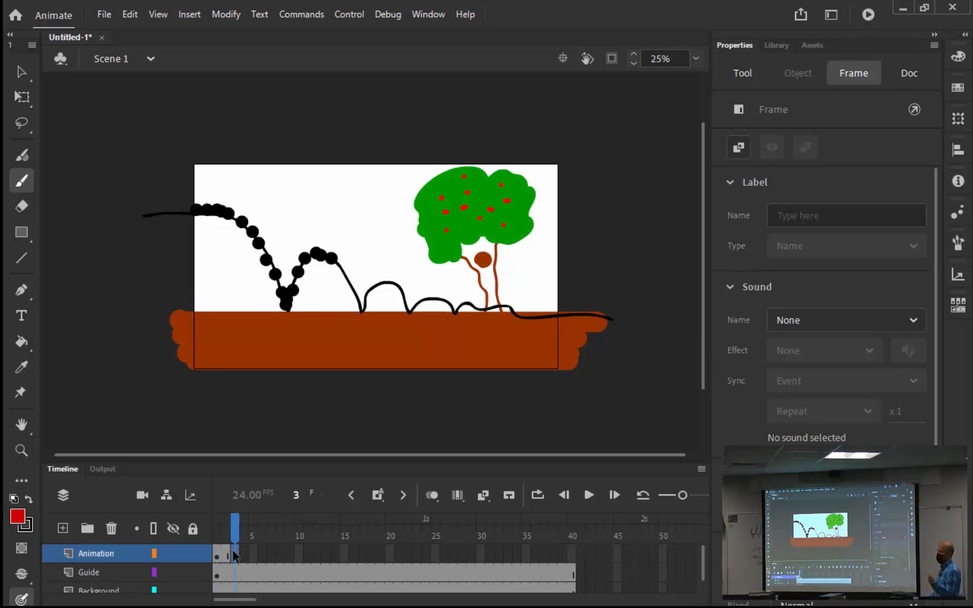
click(205, 205)
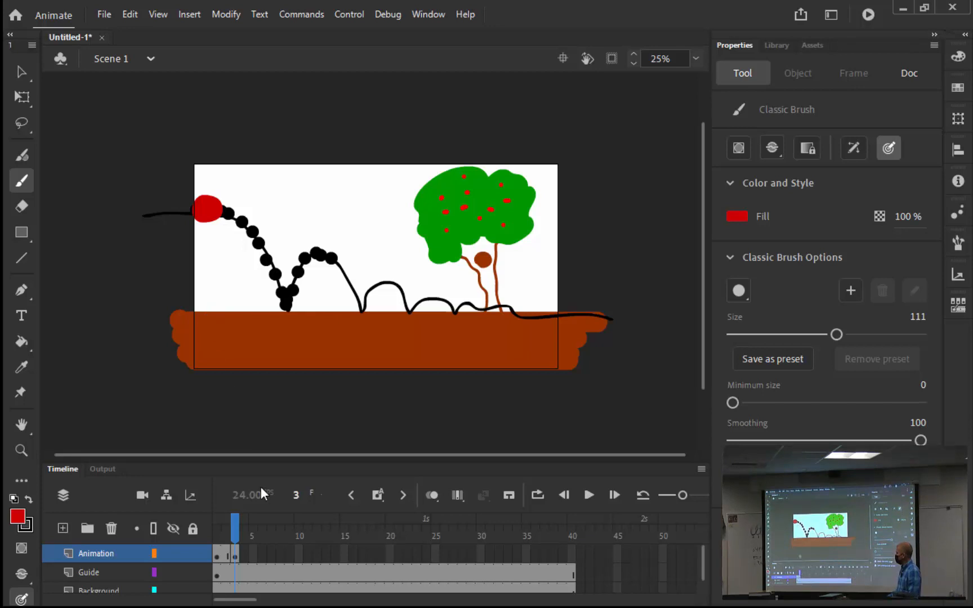
click(255, 556)
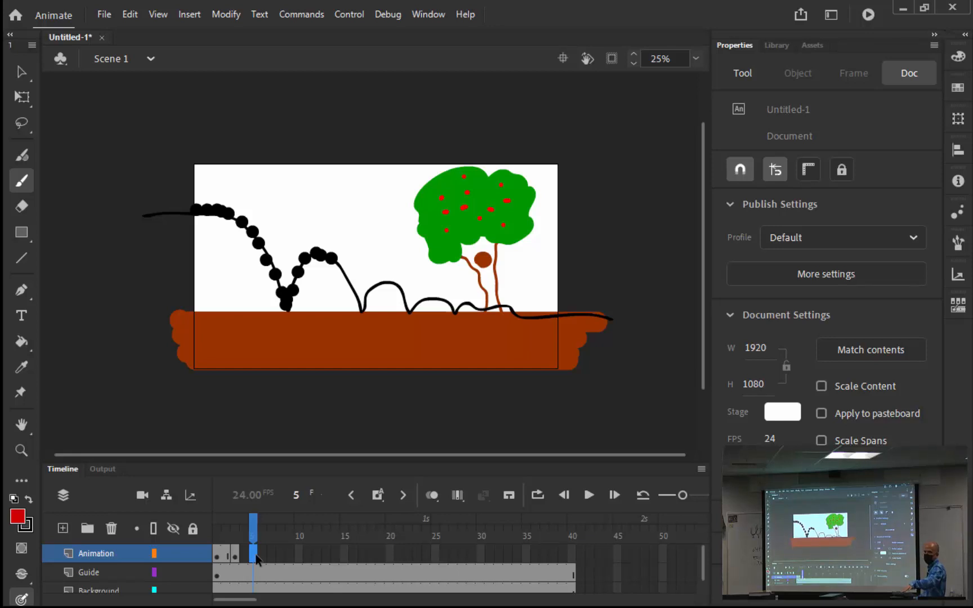
click(256, 557)
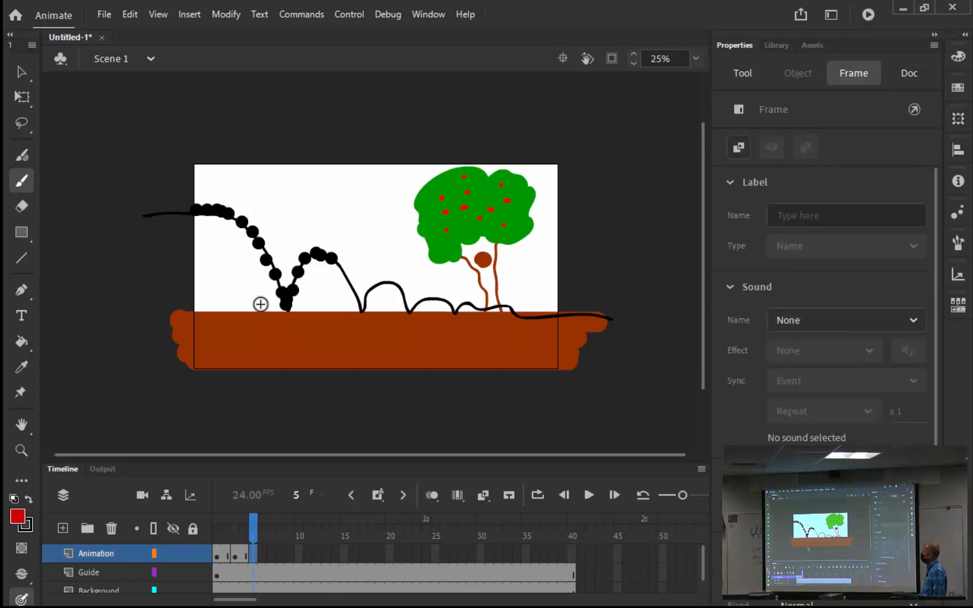
mouse_move(216, 208)
mouse_down()
mouse_move(207, 210)
mouse_move(224, 209)
mouse_up()
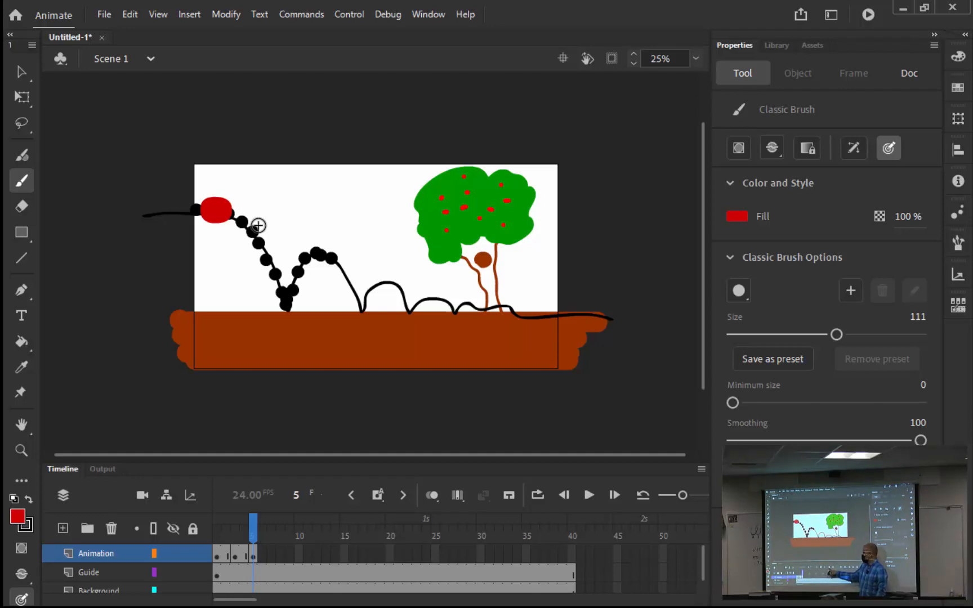
Turn on onion skinning and widen its range to cover frames 1 to 10.
click(432, 495)
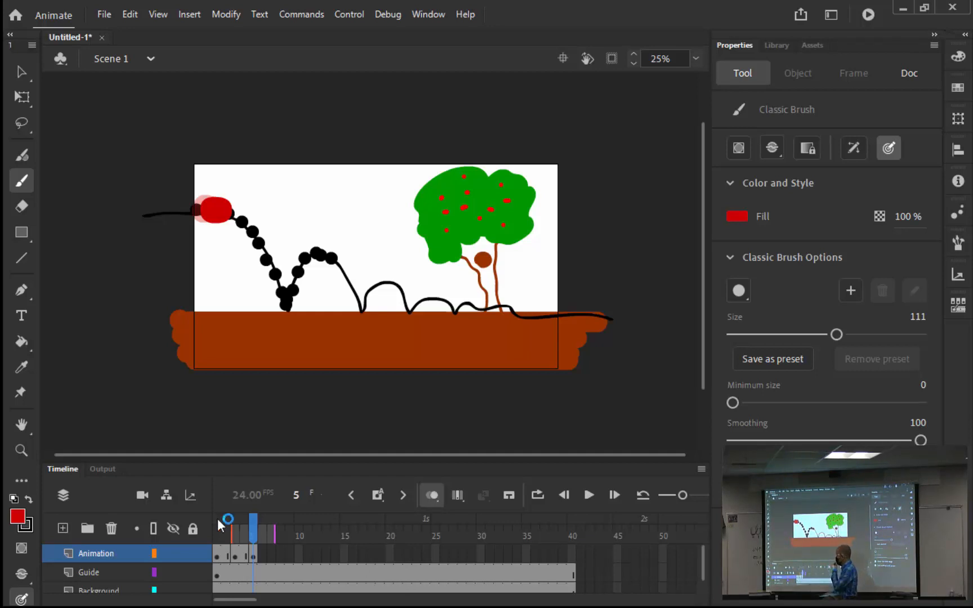
drag(233, 534, 212, 535)
drag(275, 536, 292, 538)
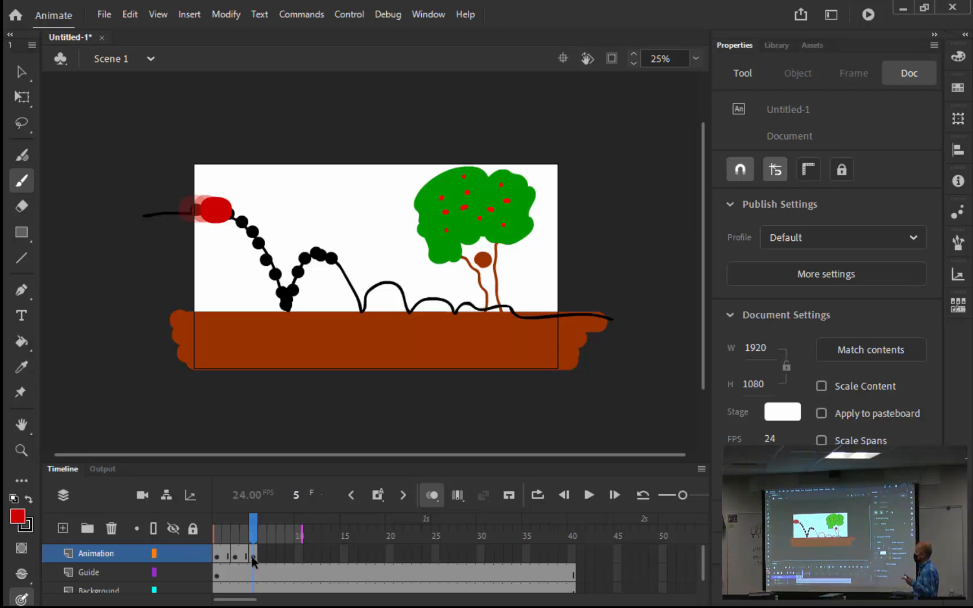
Insert a blank keyframe at frame 7 of the Animation layer and paint the red ball further along the guide path.
click(267, 556)
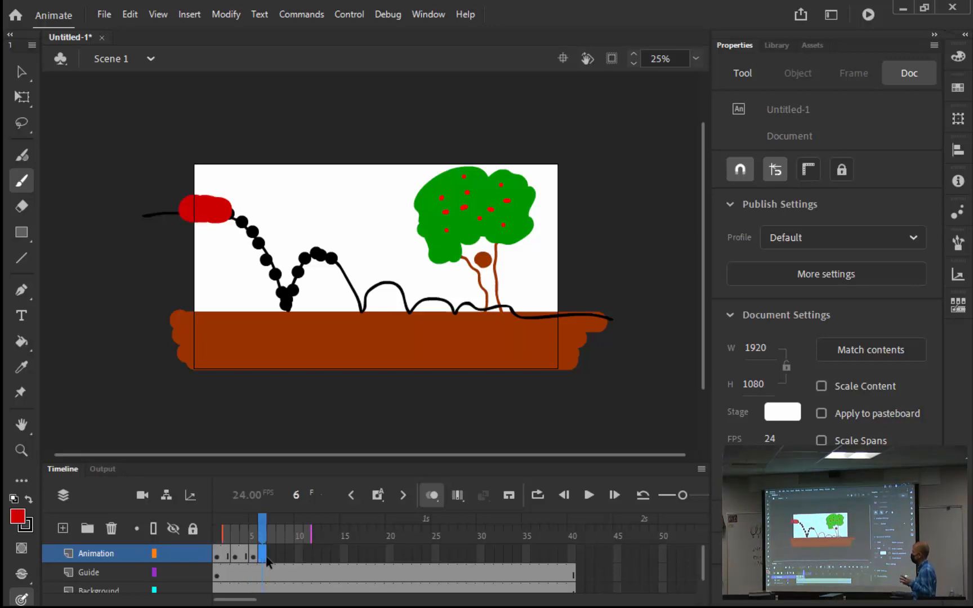
click(272, 556)
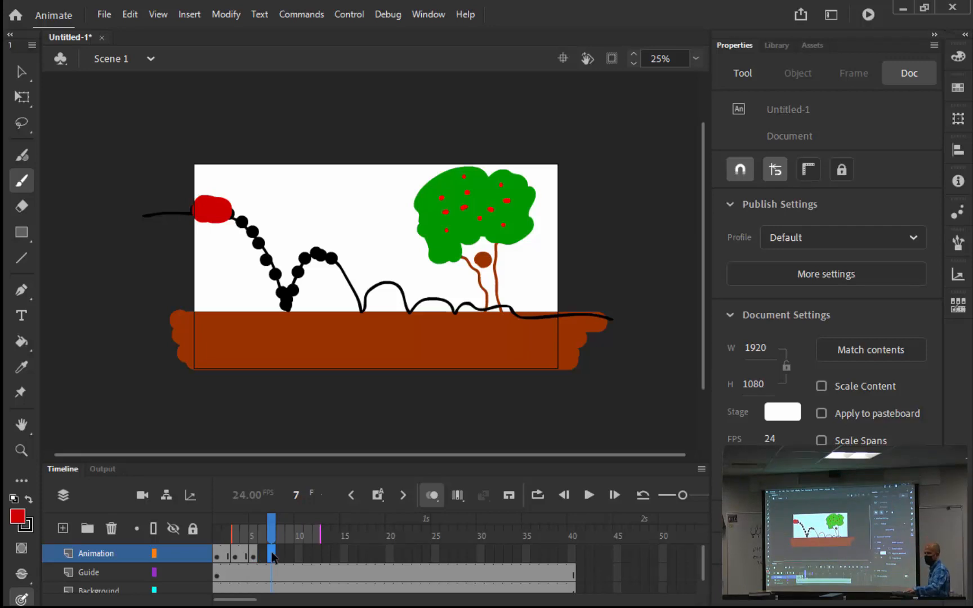
key(F6)
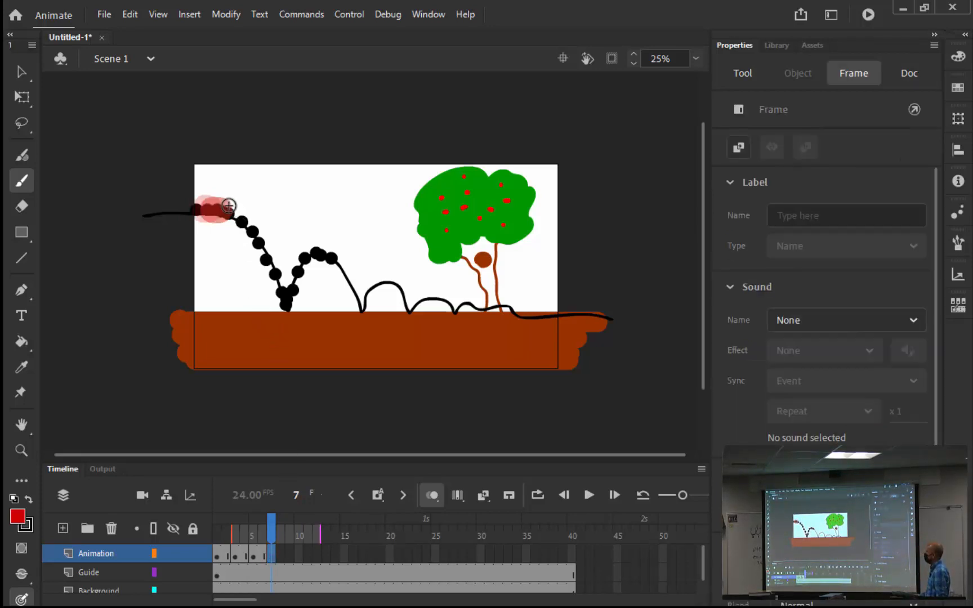
drag(228, 210, 236, 214)
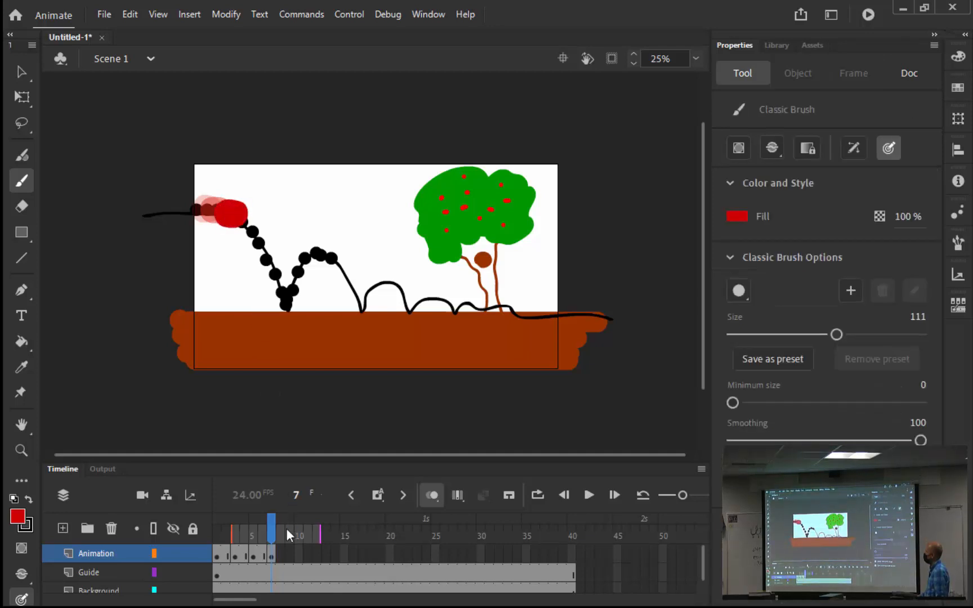
Insert a blank keyframe at frame 9 of the Animation layer and paint the red ball where the path starts dropping.
click(287, 547)
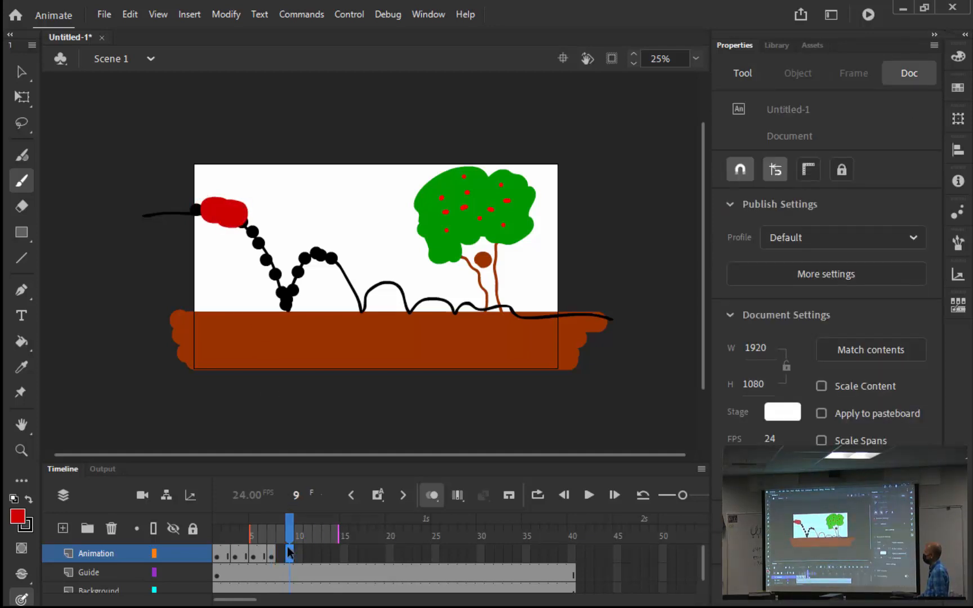
click(287, 547)
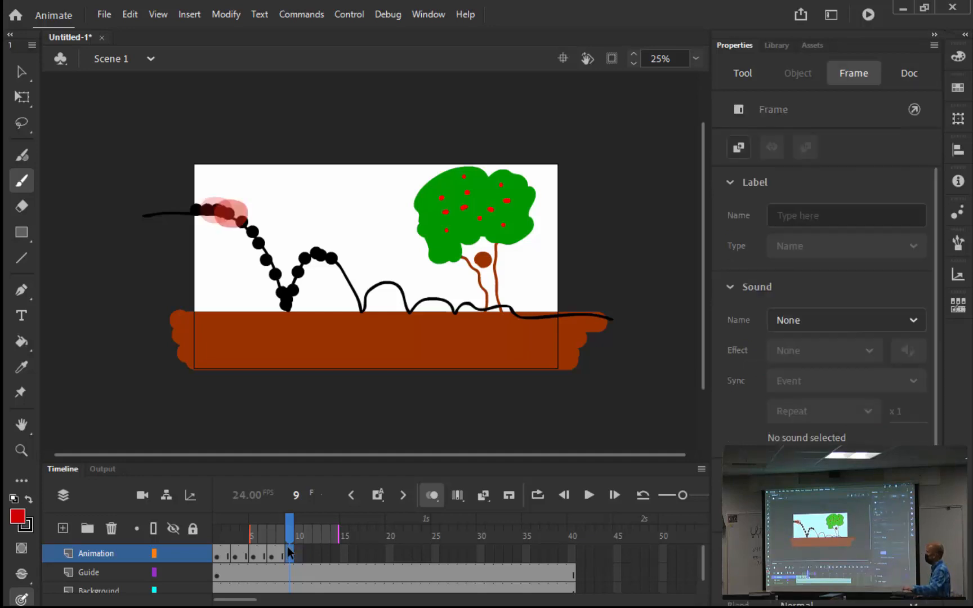
click(236, 218)
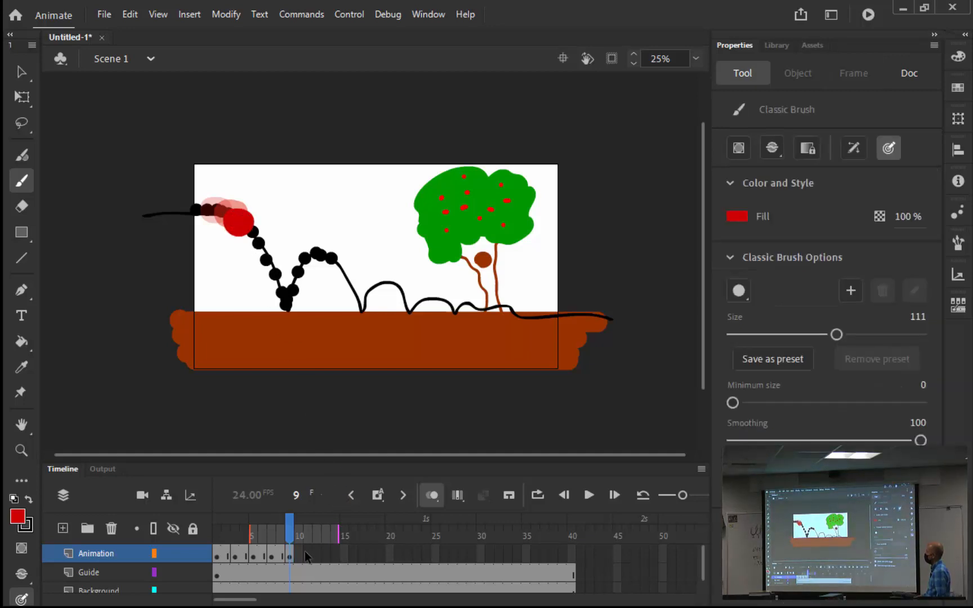
Insert blank keyframes at frames 11 and 13 of the Animation layer, painting the red ball one guide dot further down the drop in each.
click(305, 551)
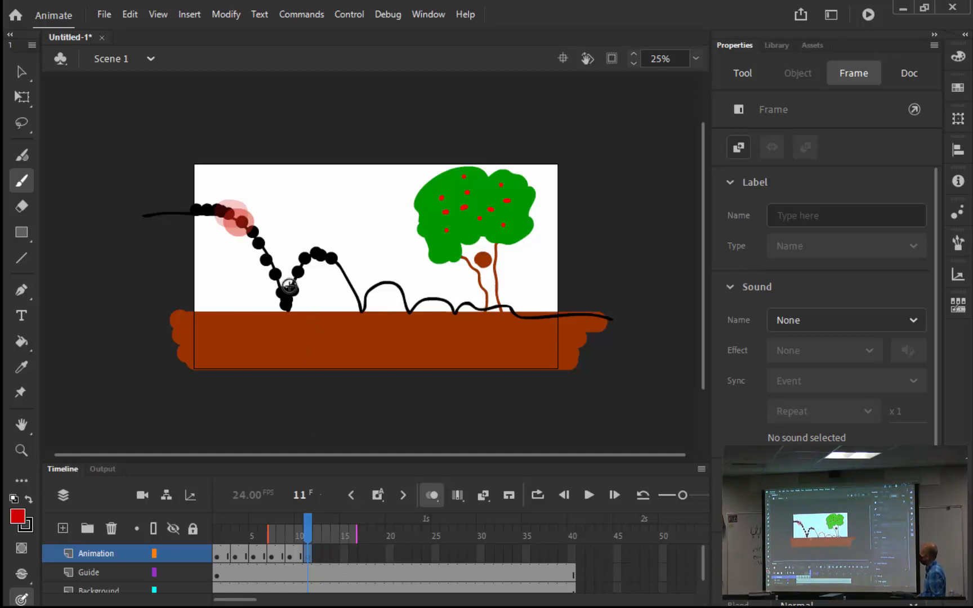
drag(247, 235, 259, 245)
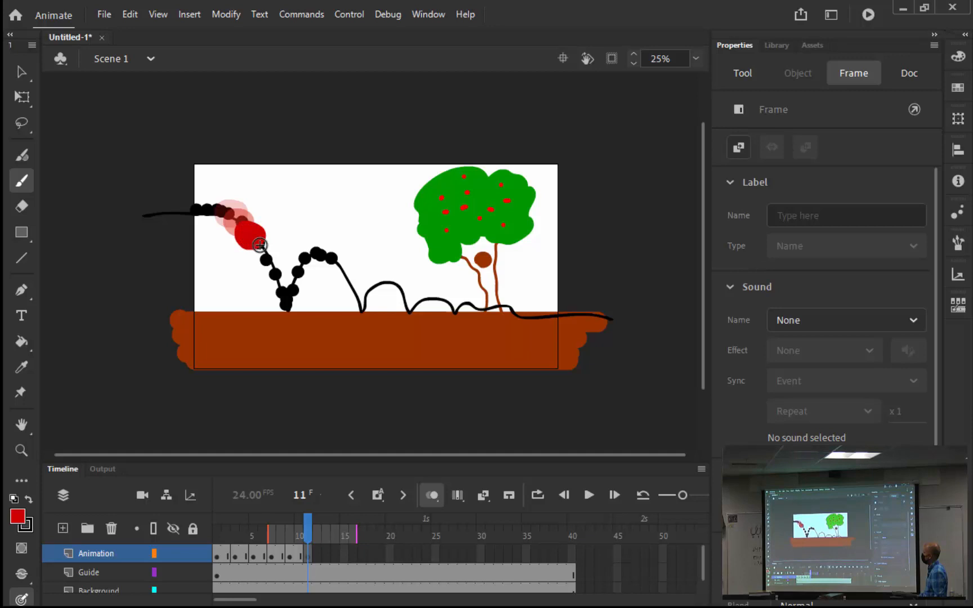
click(325, 556)
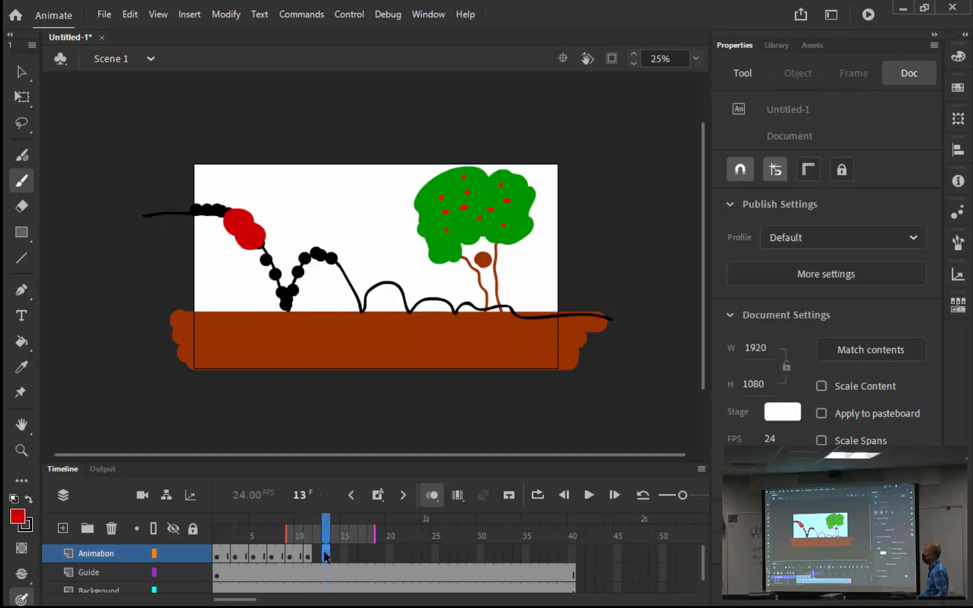
key(F7)
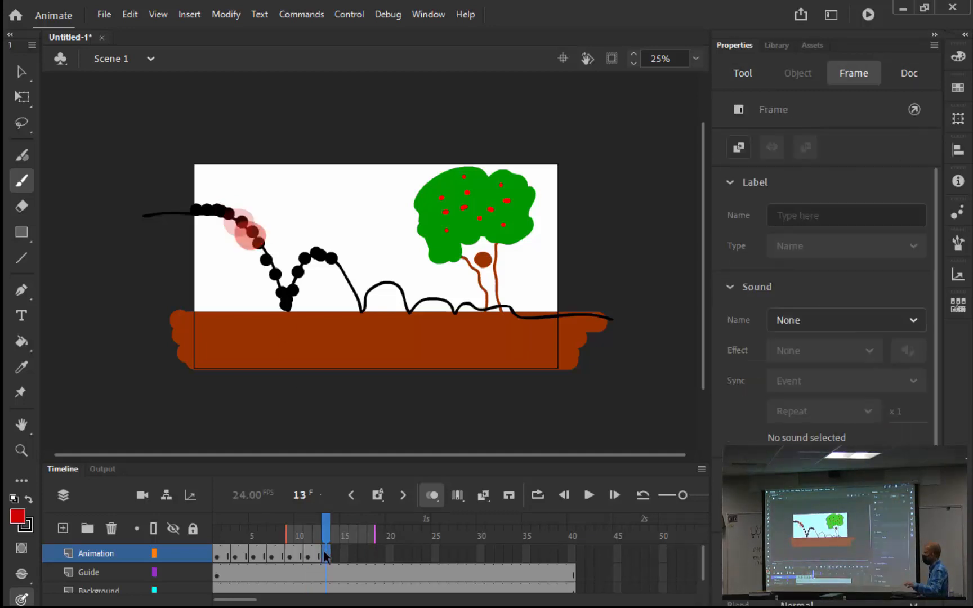
drag(260, 245, 262, 249)
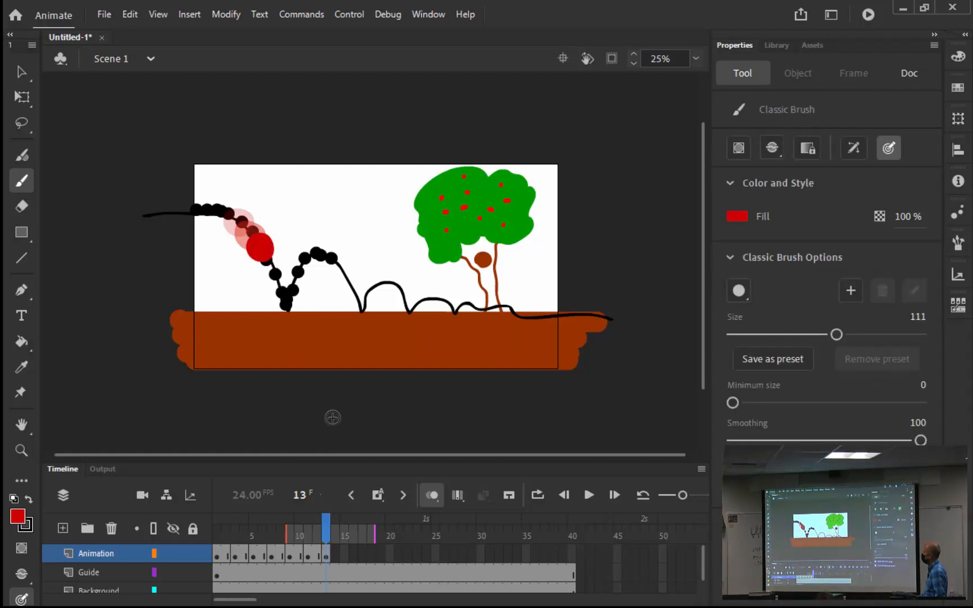
Insert a blank keyframe at frame 15 of the Animation layer and paint the red ball around the middle of the falling guide path.
click(343, 555)
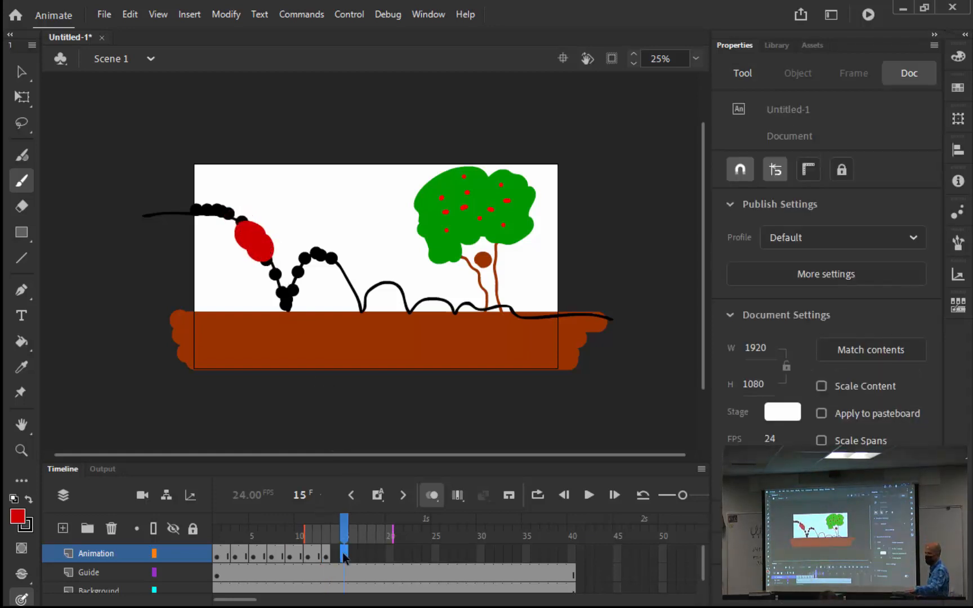
key(F7)
drag(266, 260, 270, 271)
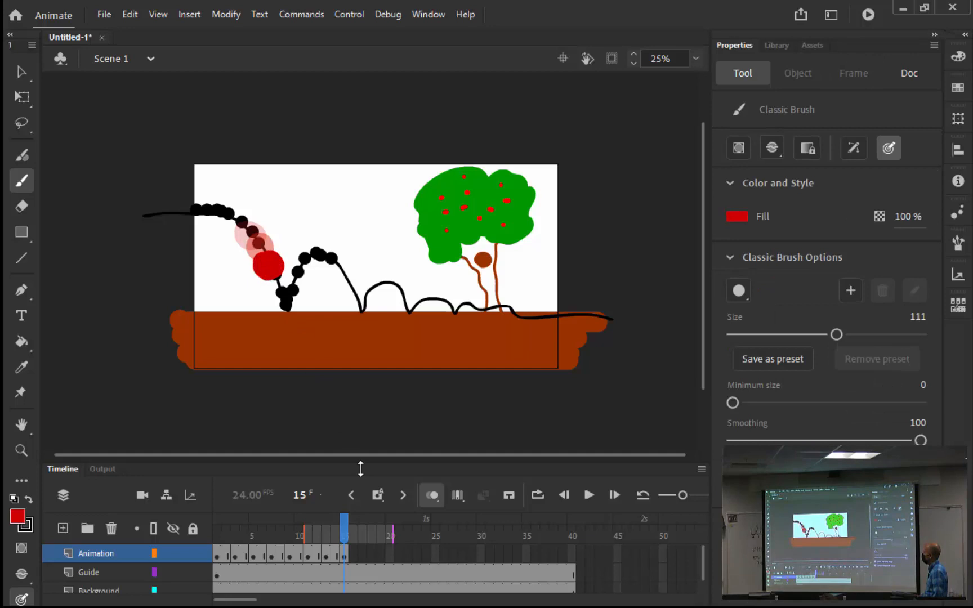
Insert a blank keyframe at frame 17 of Animation and paint the red ball on the next lower guide dot, undoing and repainting the first attempt.
click(360, 558)
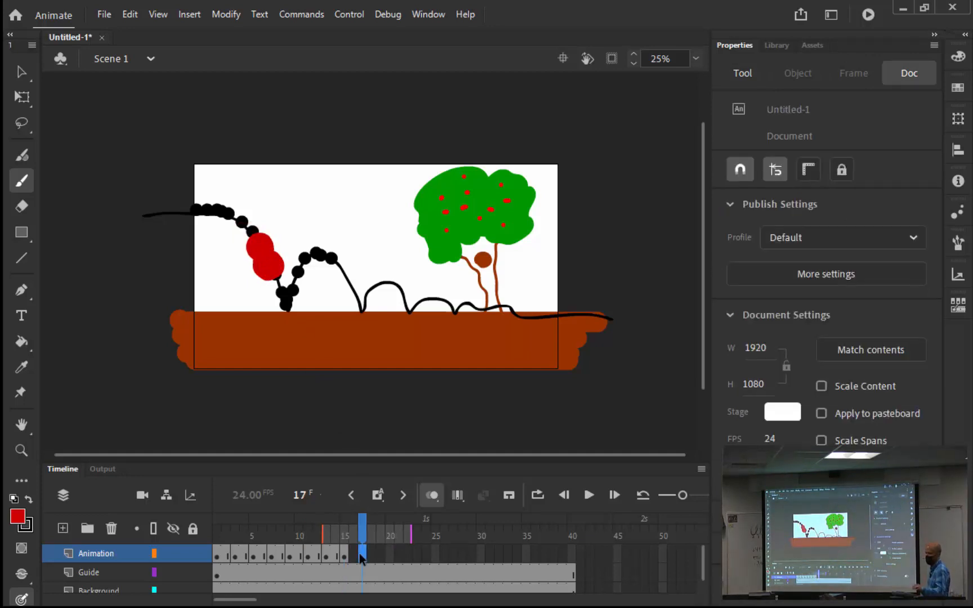
key(F7)
click(360, 553)
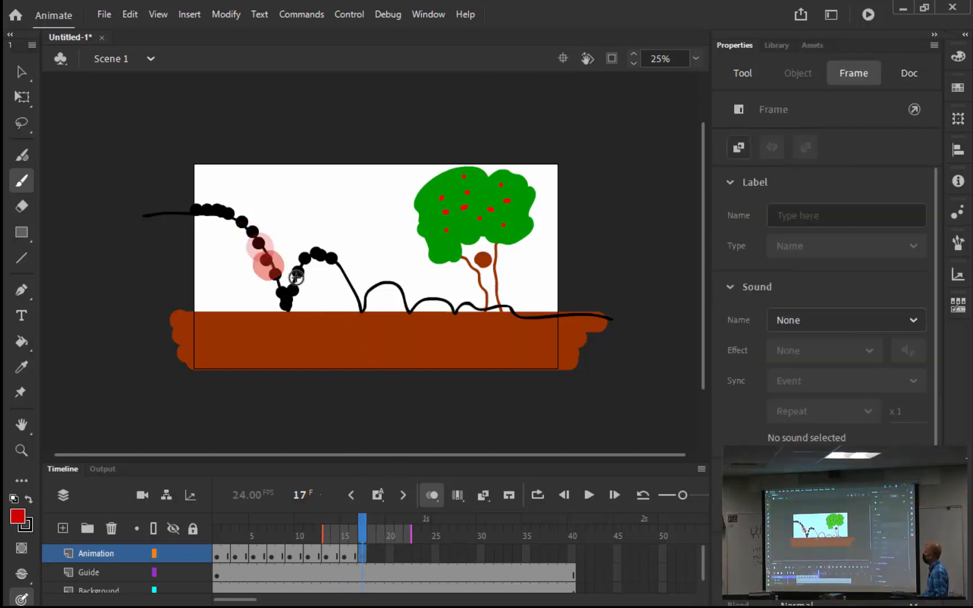
drag(272, 276, 302, 297)
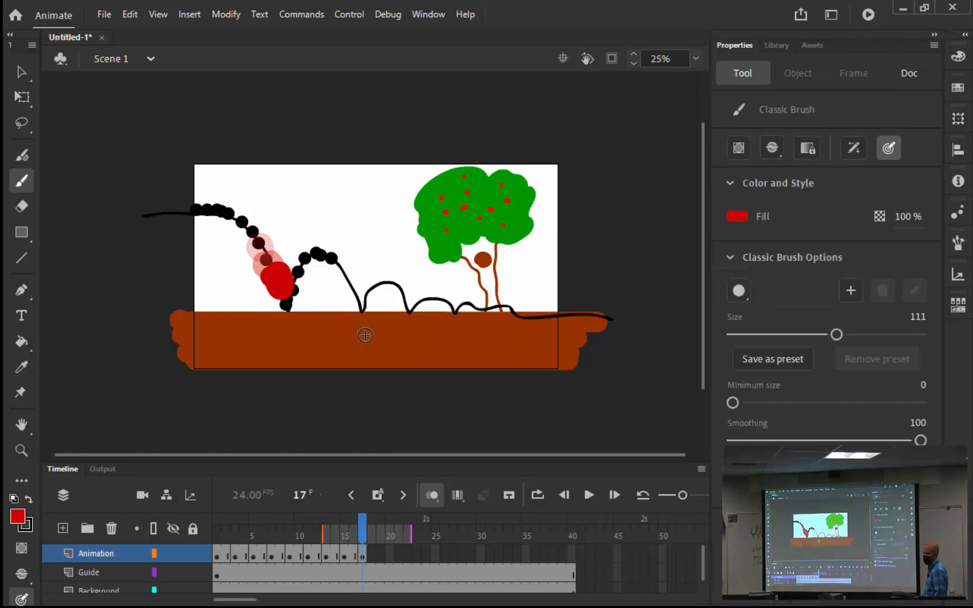
key(ctrl+z)
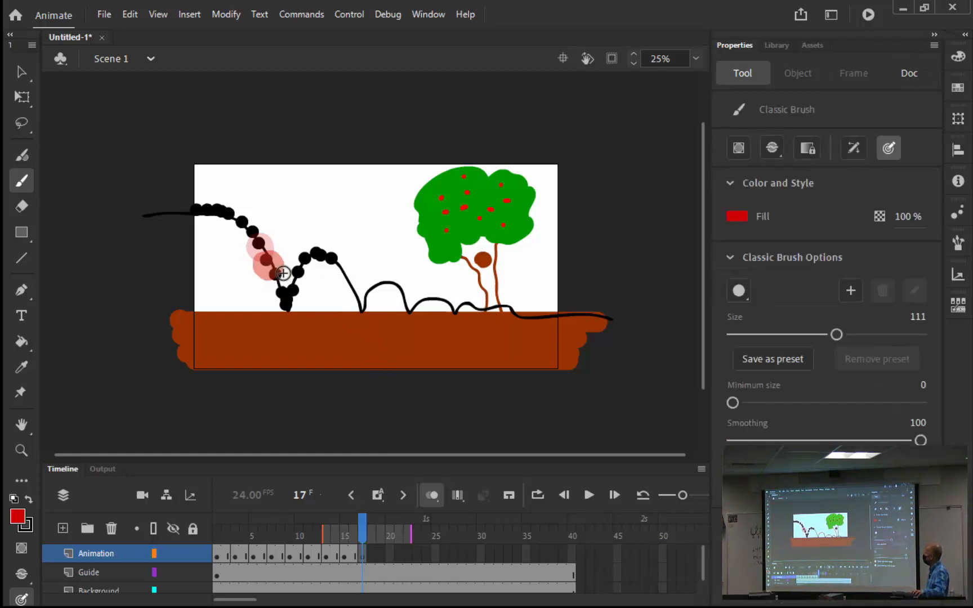
mouse_move(275, 271)
mouse_down()
mouse_move(271, 264)
mouse_move(284, 285)
mouse_up()
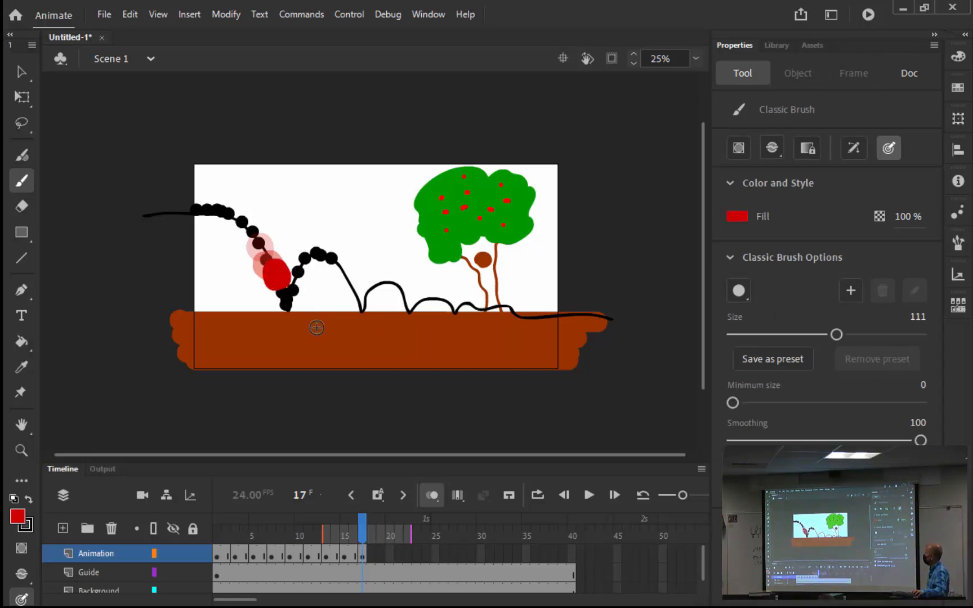
Insert blank keyframes at frames 19 and 21 of Animation, painting the red ball just above the ground and where the path hits the ground.
click(383, 556)
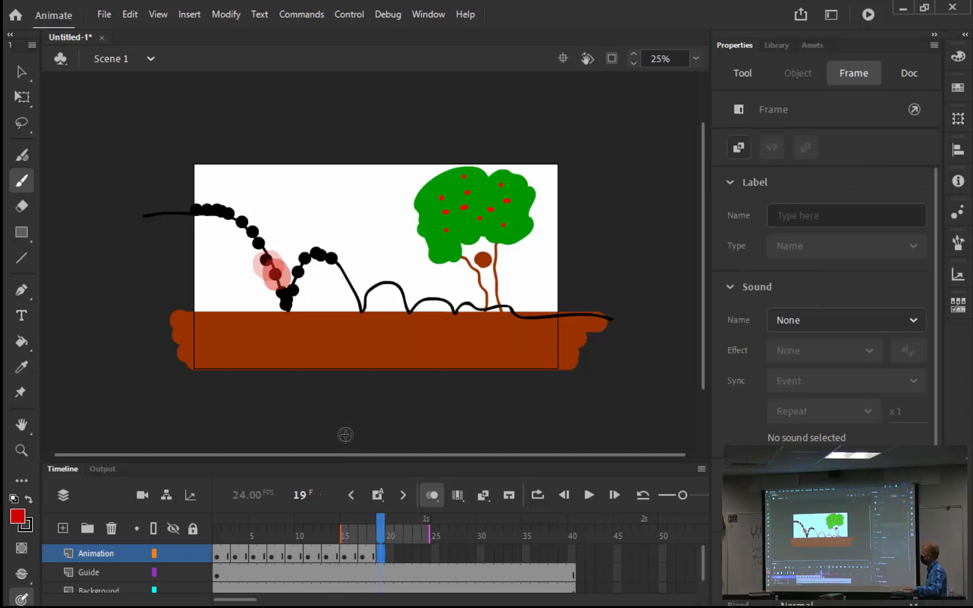
mouse_move(272, 276)
mouse_down()
mouse_move(286, 293)
mouse_move(277, 287)
mouse_up()
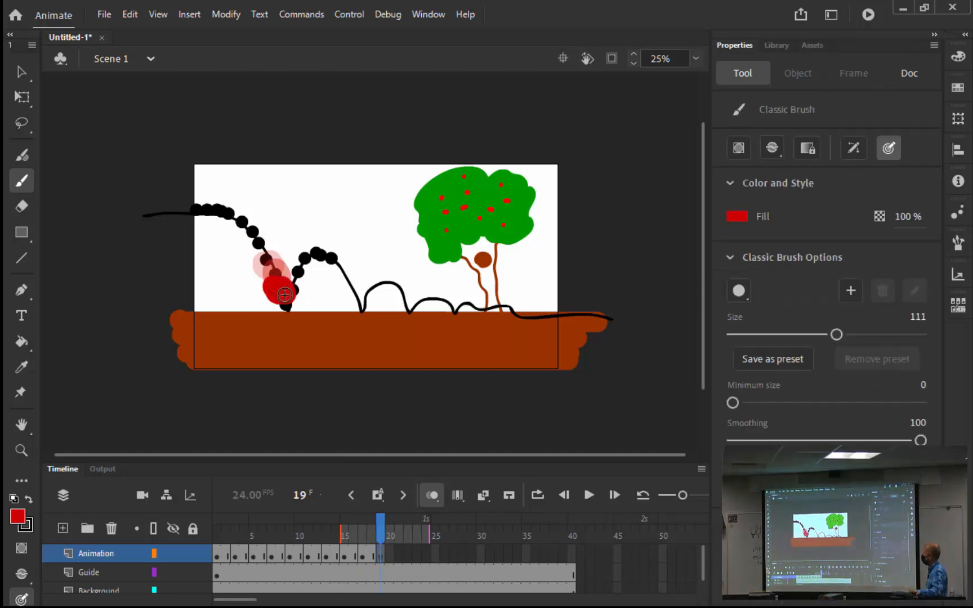
click(397, 556)
key(F7)
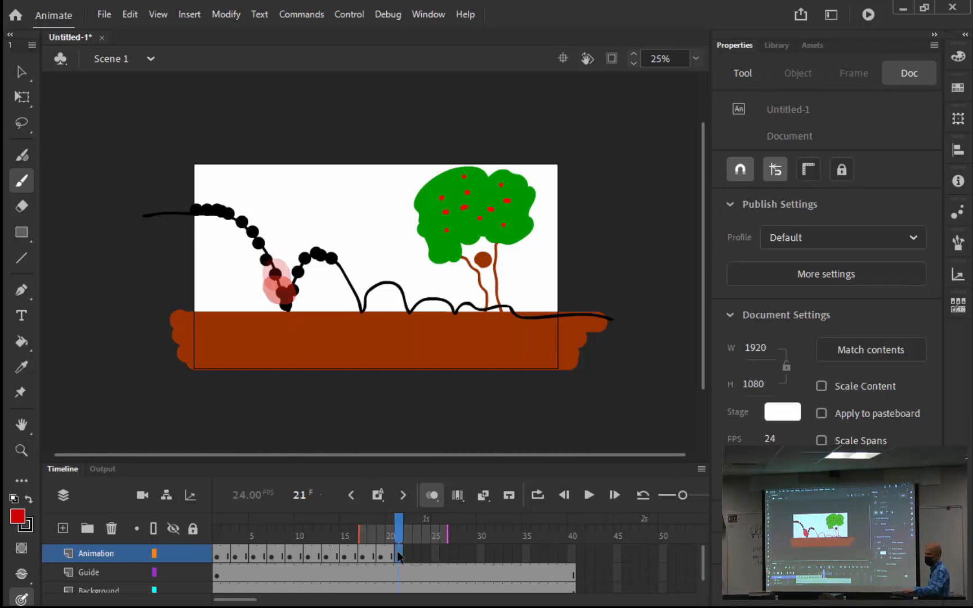
drag(289, 300, 285, 304)
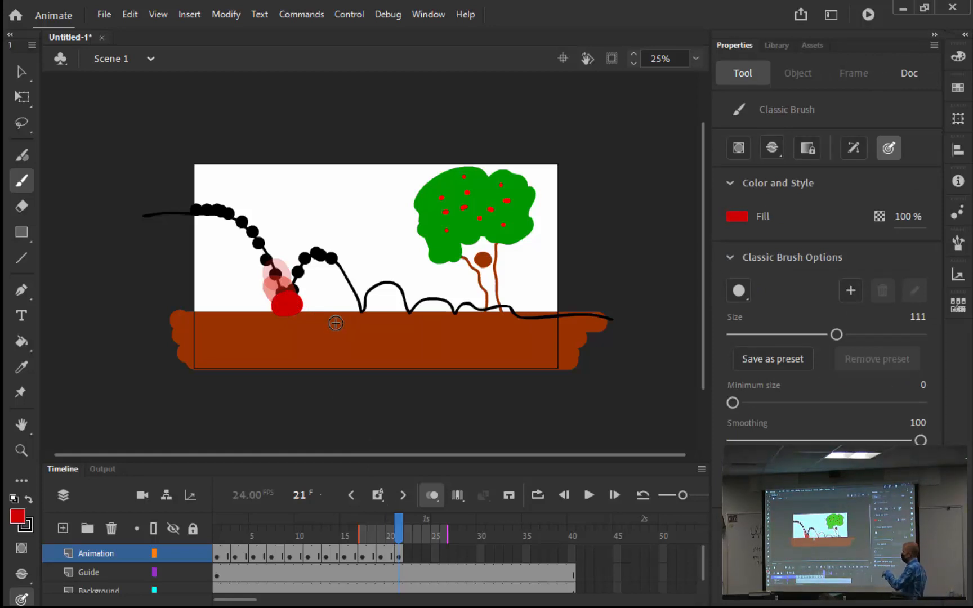
Insert a blank keyframe at frame 23 of the Animation layer and play back the animation to check the ball's fall.
click(418, 556)
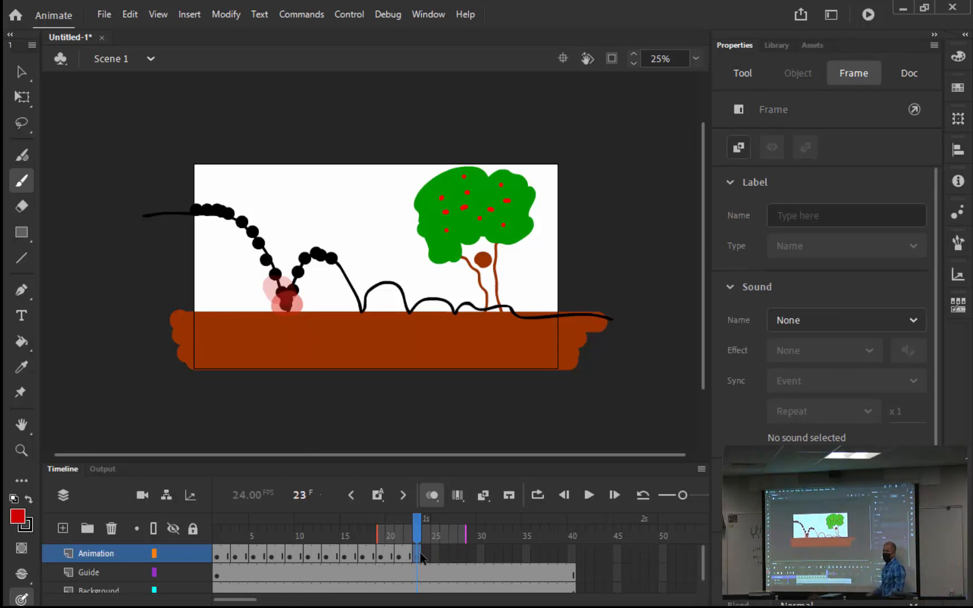
click(590, 496)
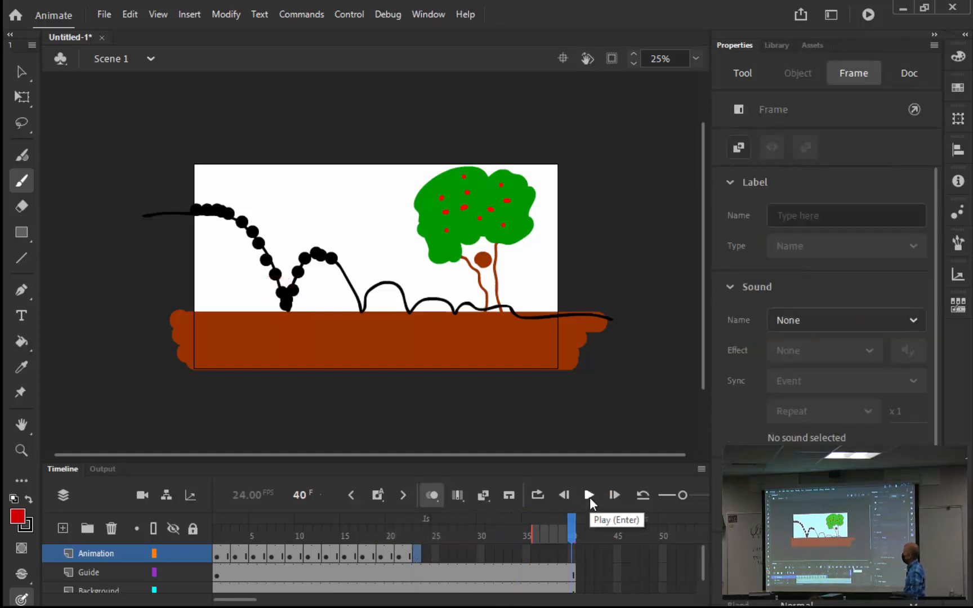
click(596, 492)
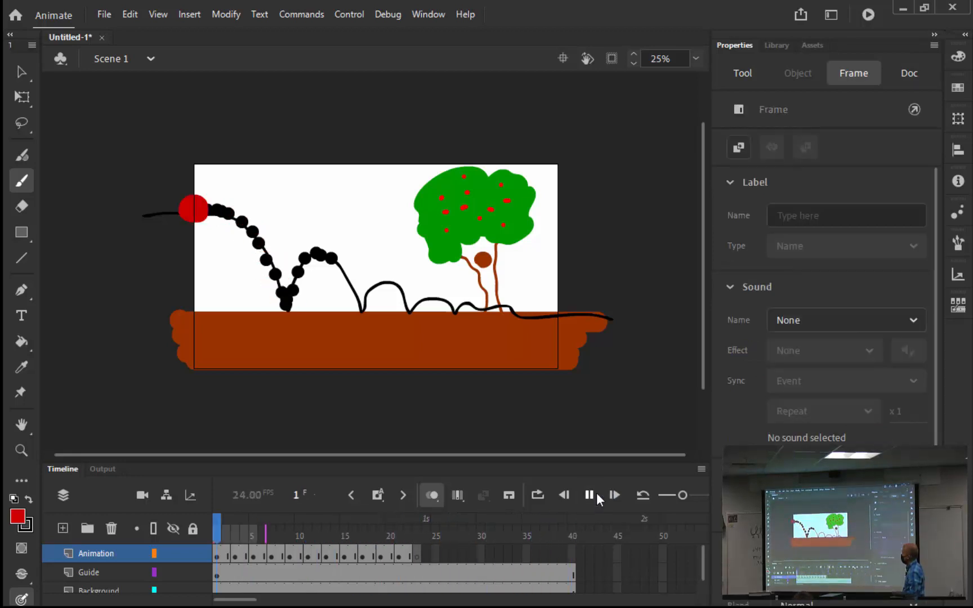
click(596, 492)
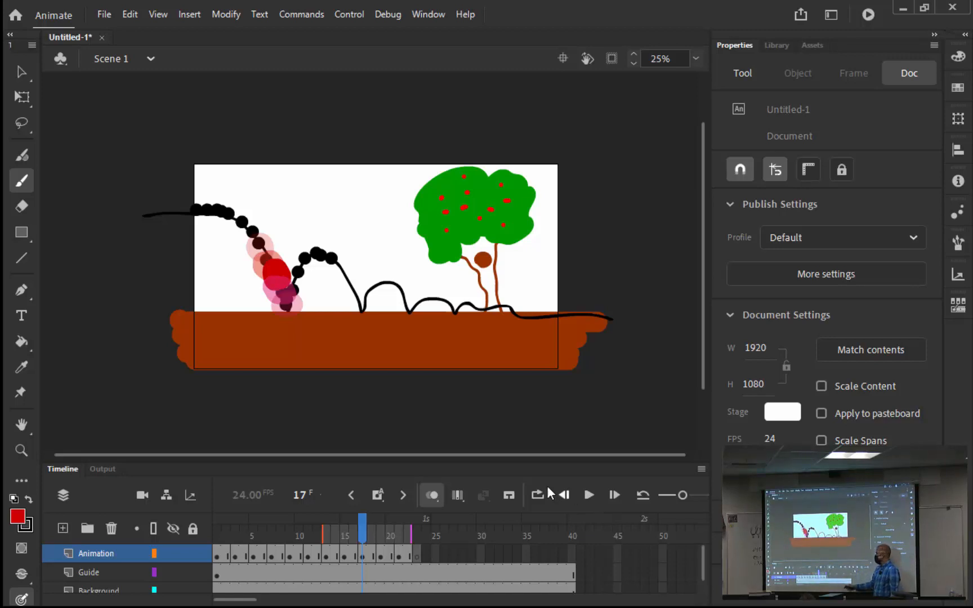
Turn on loop playback for frames 1 to 22 and preview the looping ball drop.
click(535, 498)
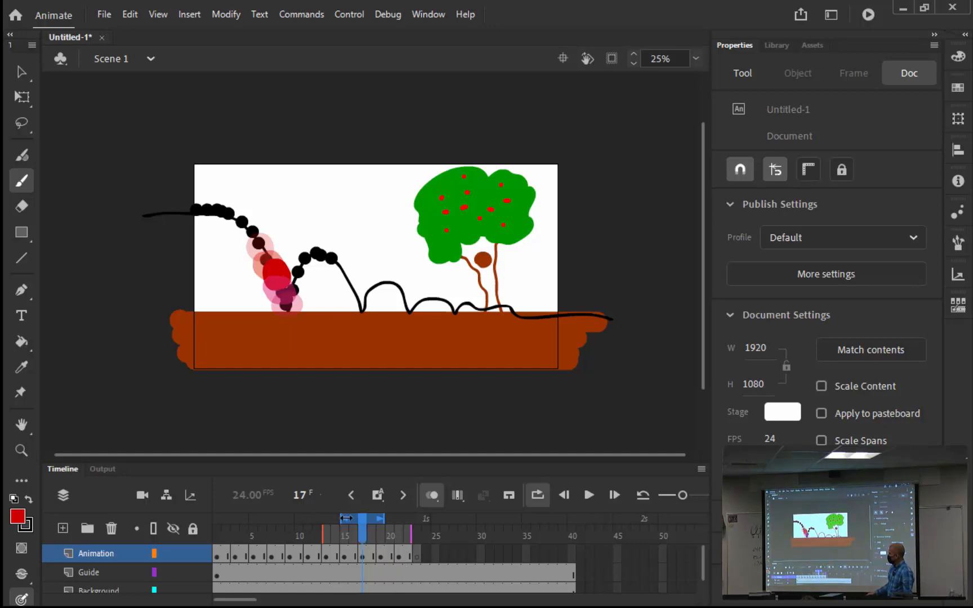
drag(338, 515, 225, 518)
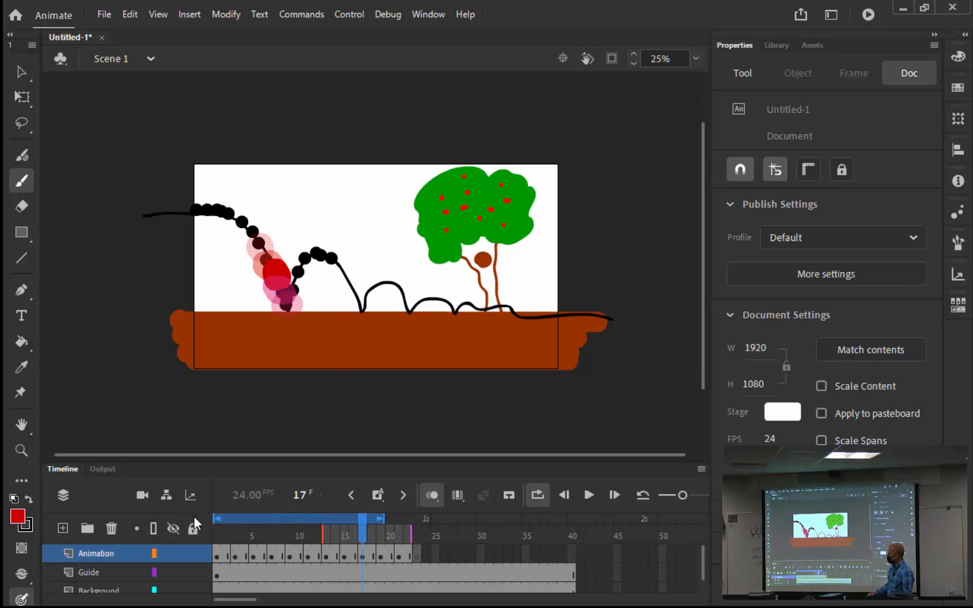
drag(393, 524, 407, 528)
click(590, 494)
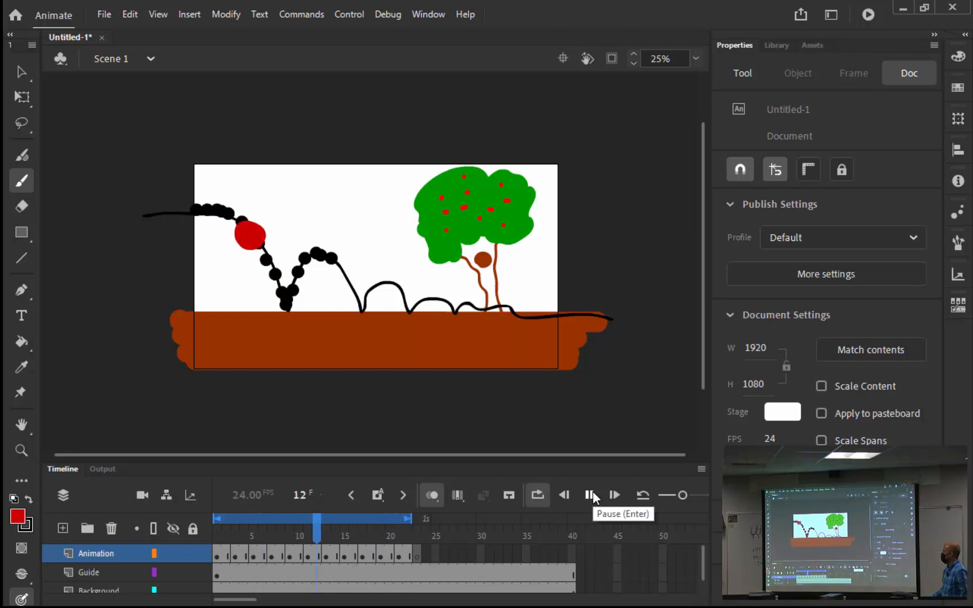
click(590, 495)
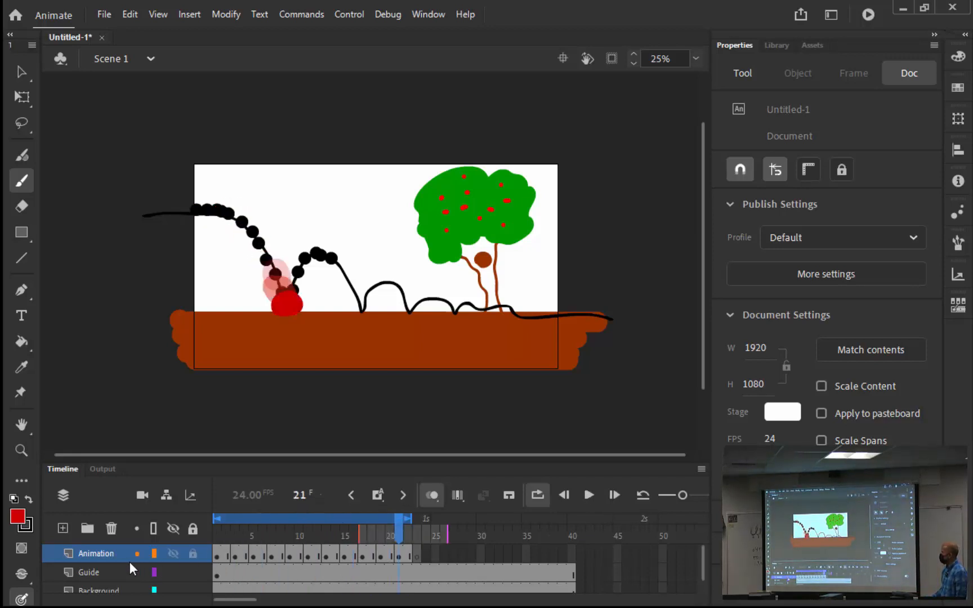
Hide the Guide layer and preview the looping animation without the guide path.
click(171, 571)
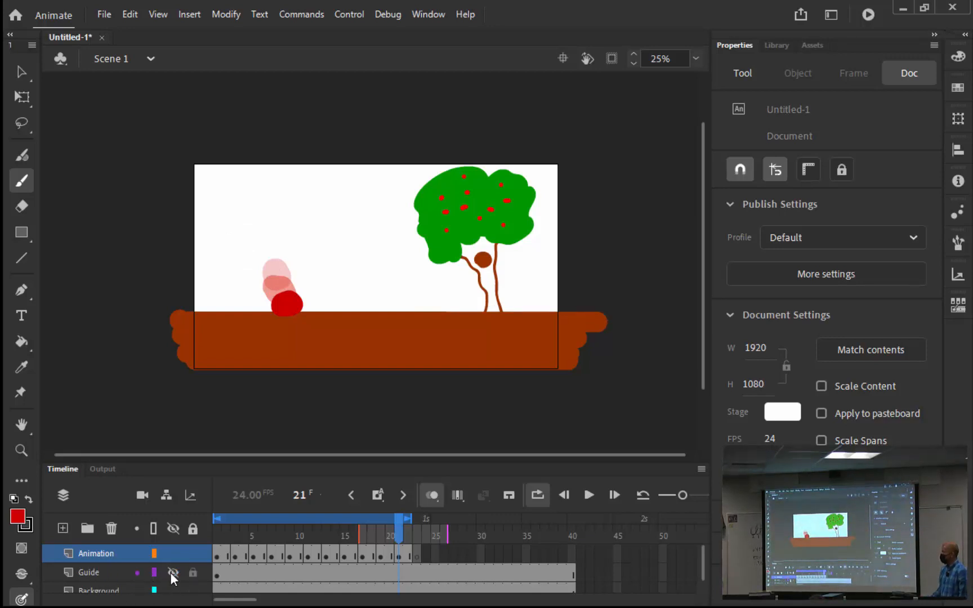
click(592, 491)
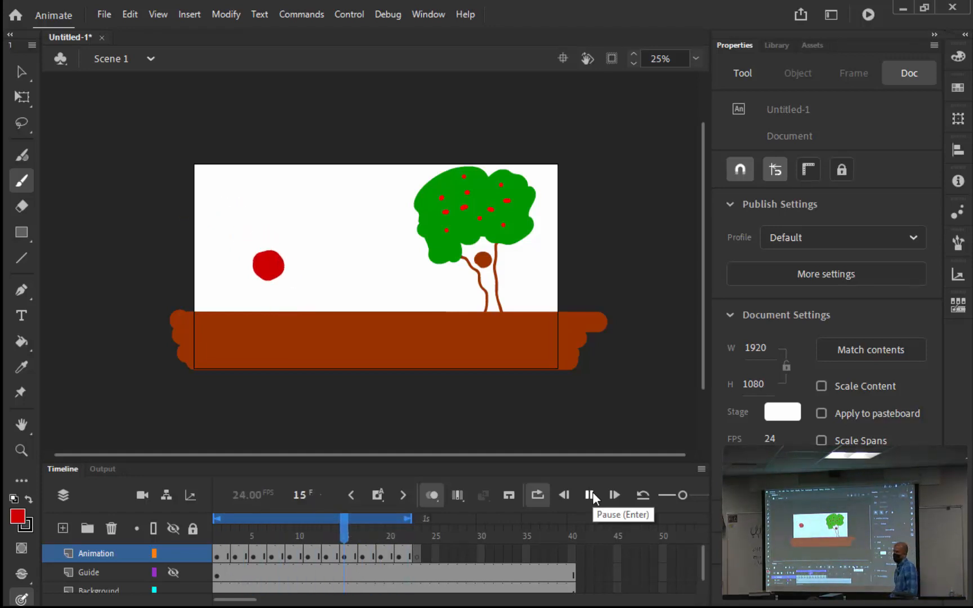
click(592, 492)
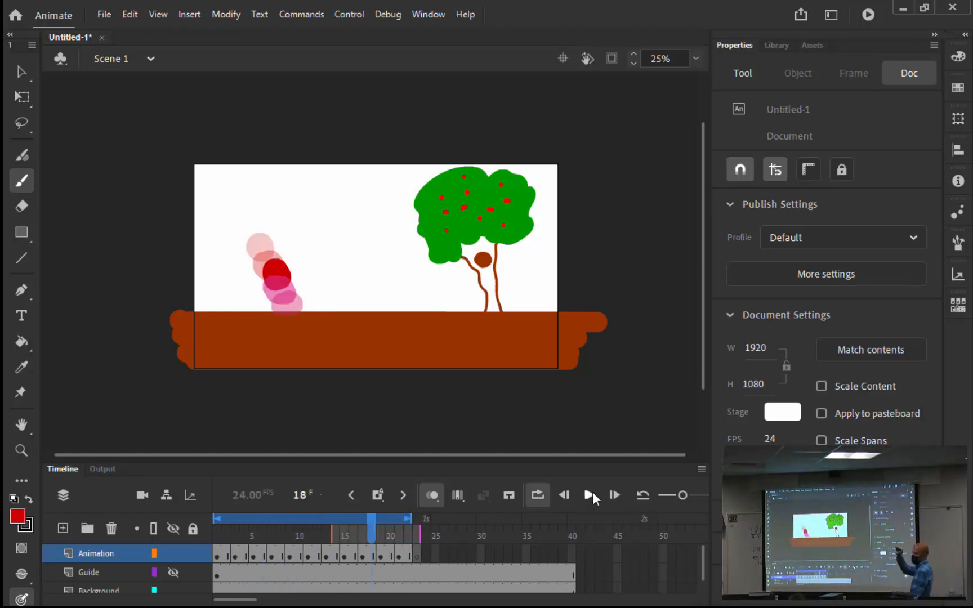